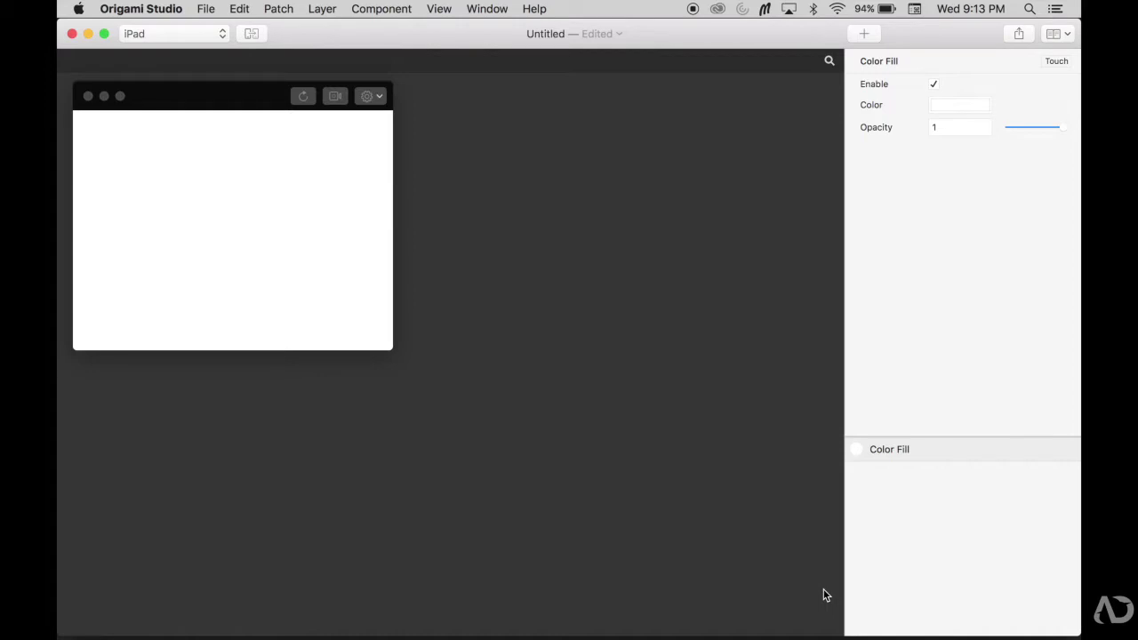
Leave iPad as the preview device and bring up the layer picker
click(166, 39)
click(167, 38)
click(864, 35)
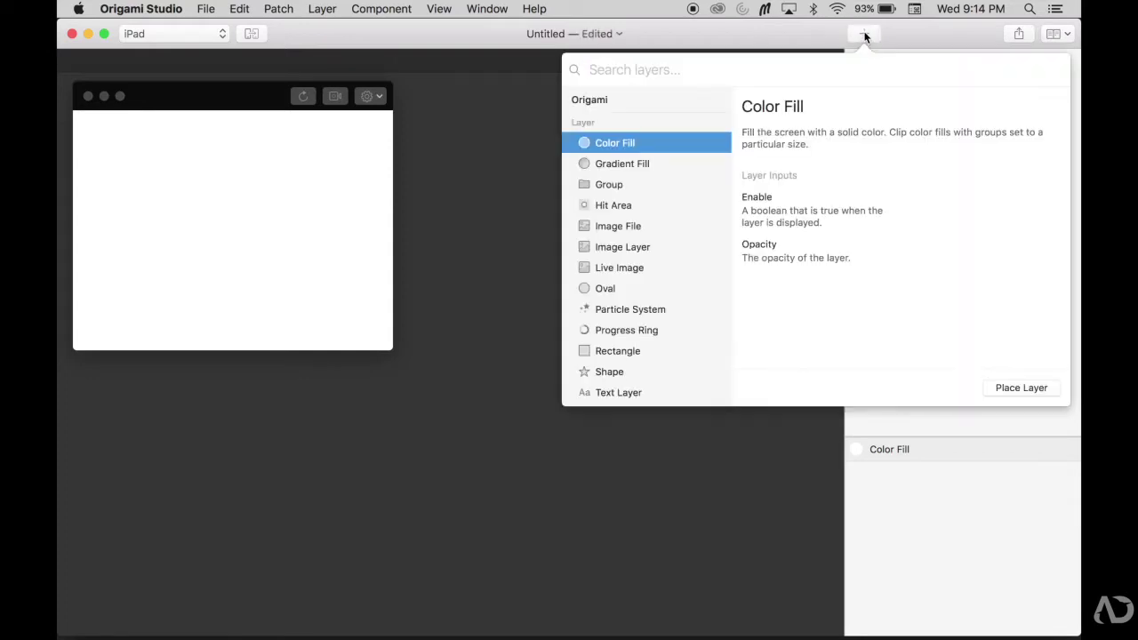
Add a 100×100 Oval layer and set its anchor to Center
click(604, 294)
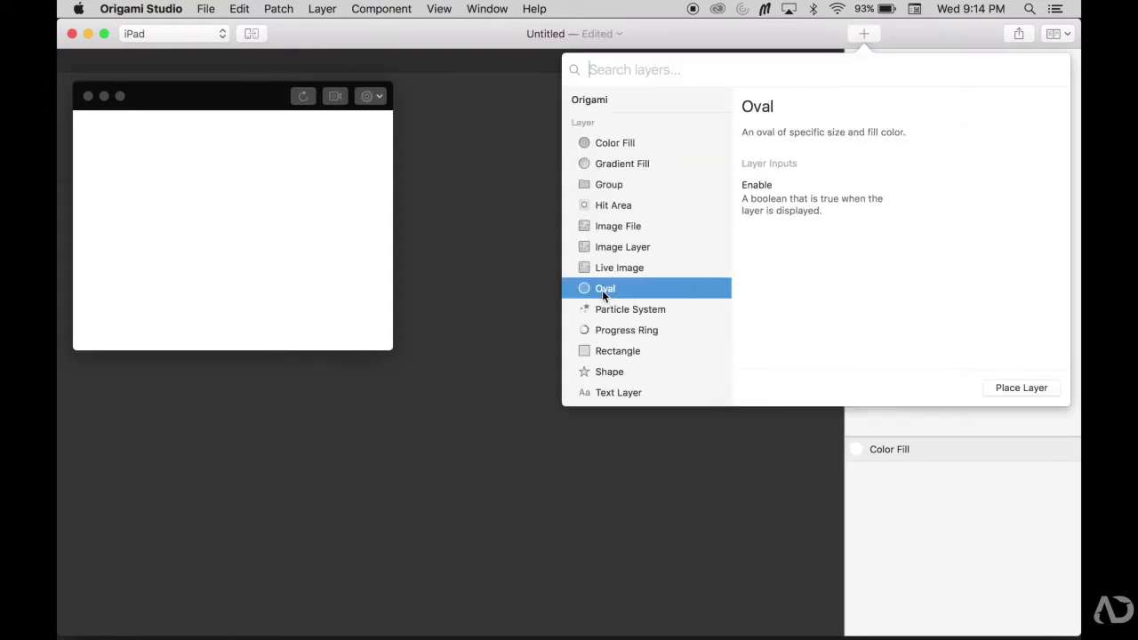
click(1023, 388)
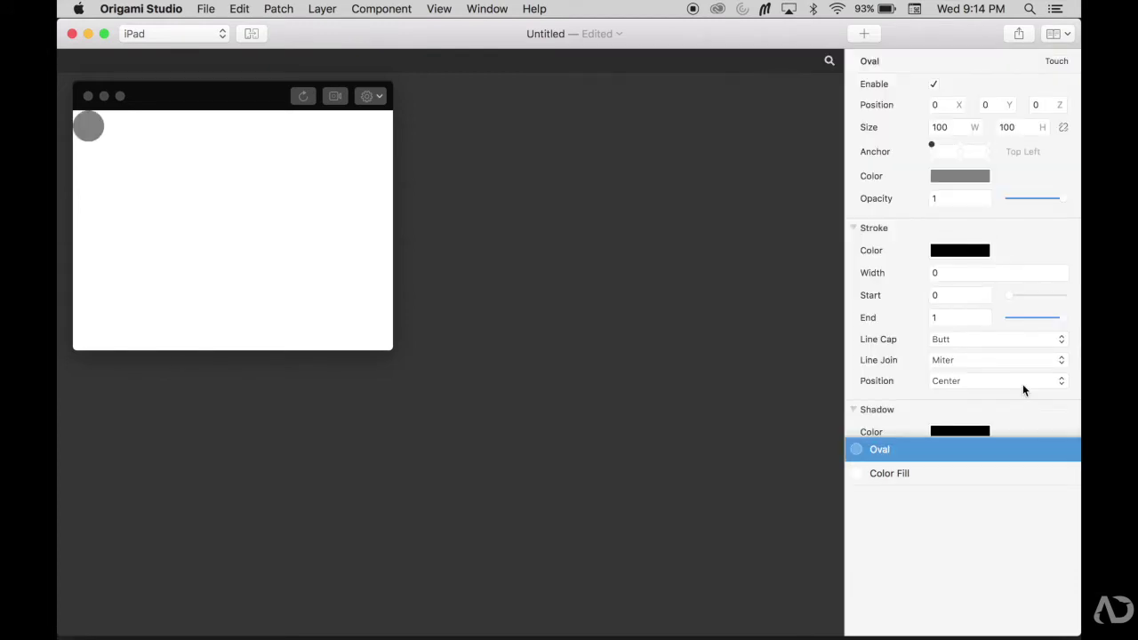
click(782, 483)
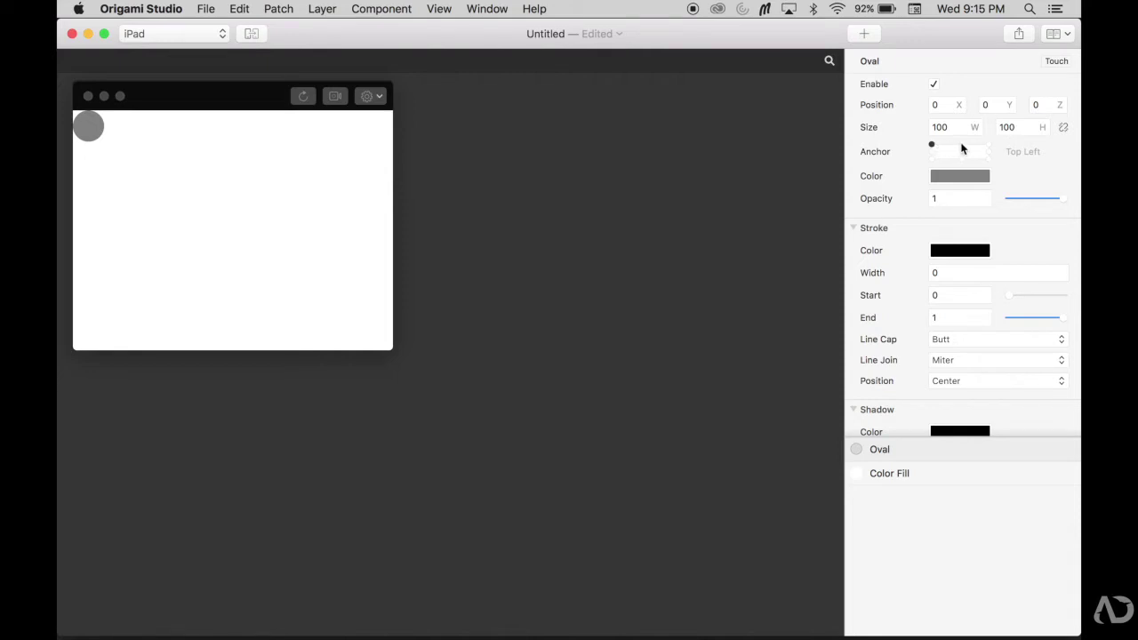
drag(960, 144, 962, 155)
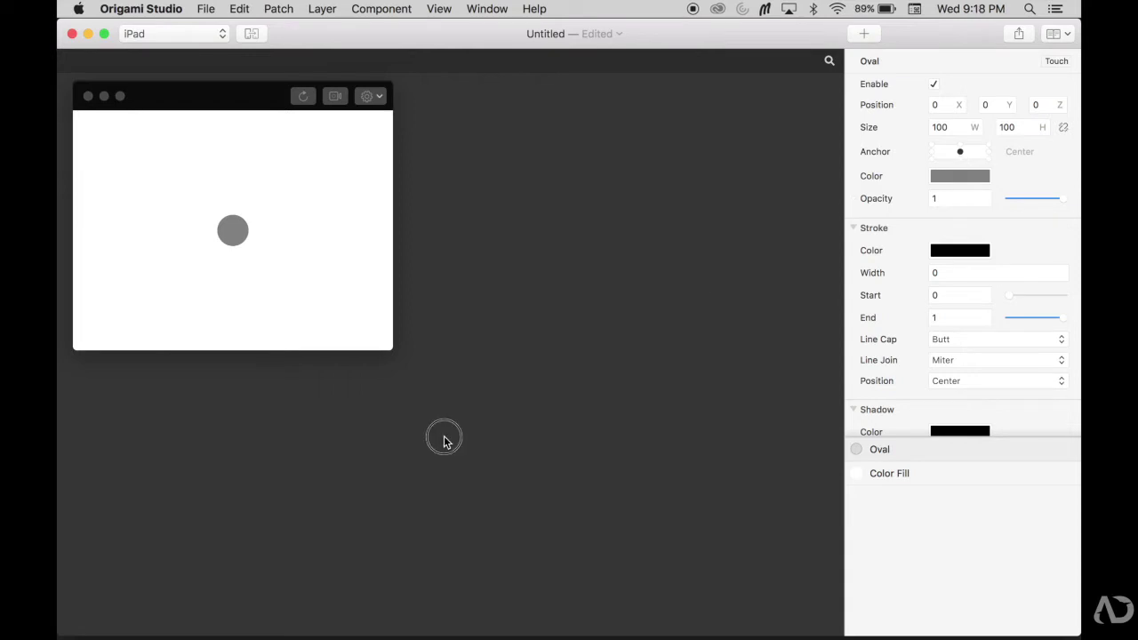
Place a Repeating Animation patch and move it below the preview
double_click(445, 440)
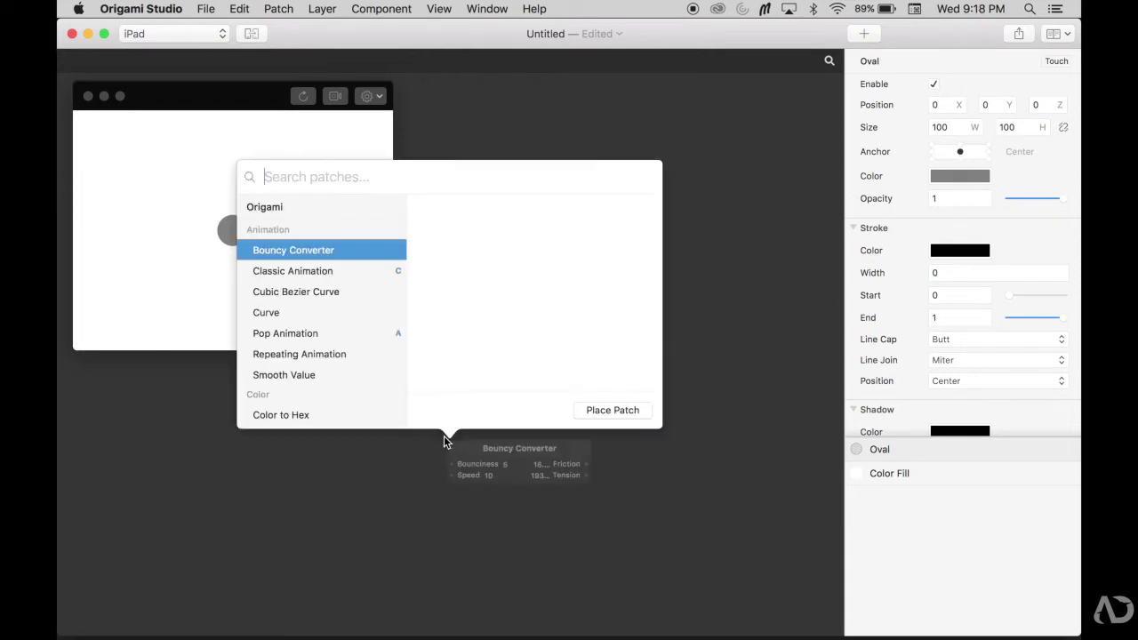
click(330, 354)
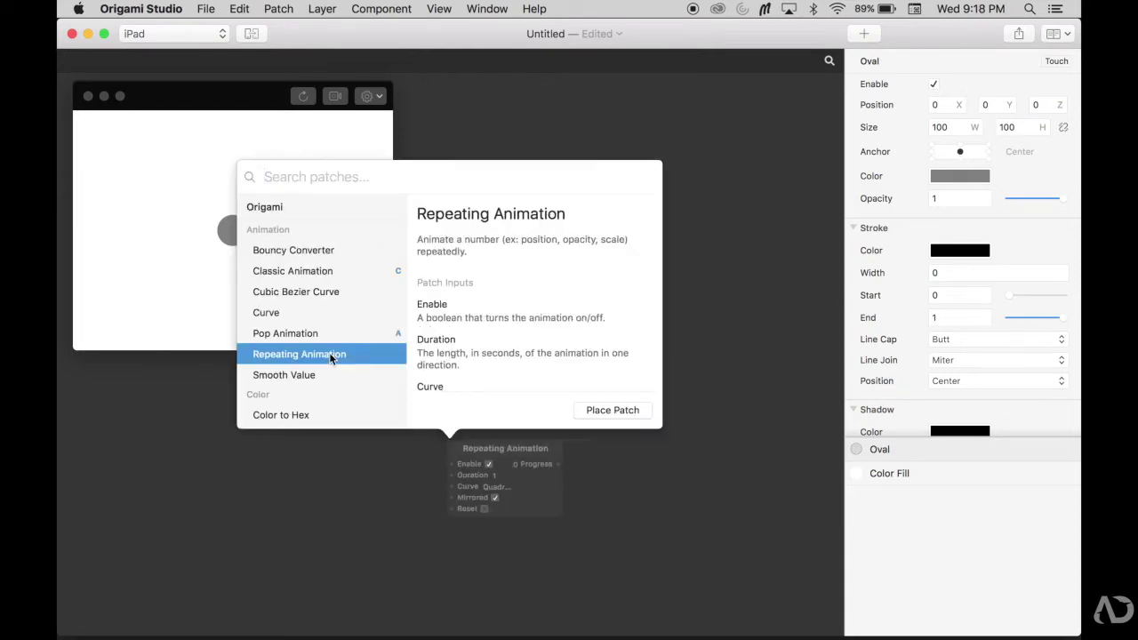
click(611, 410)
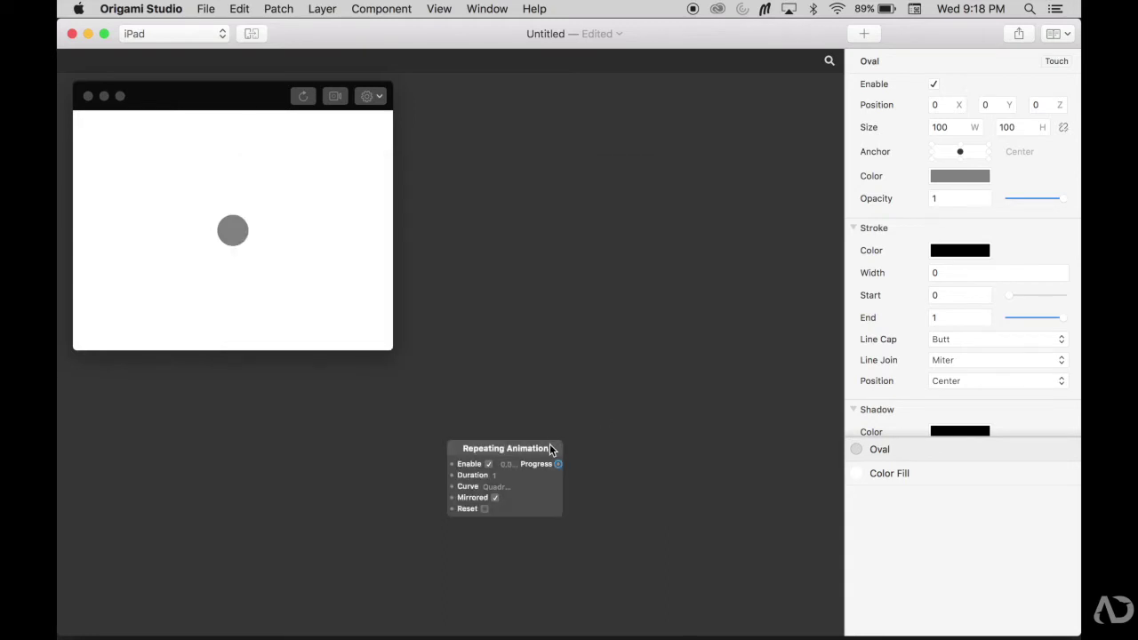
drag(516, 445, 309, 411)
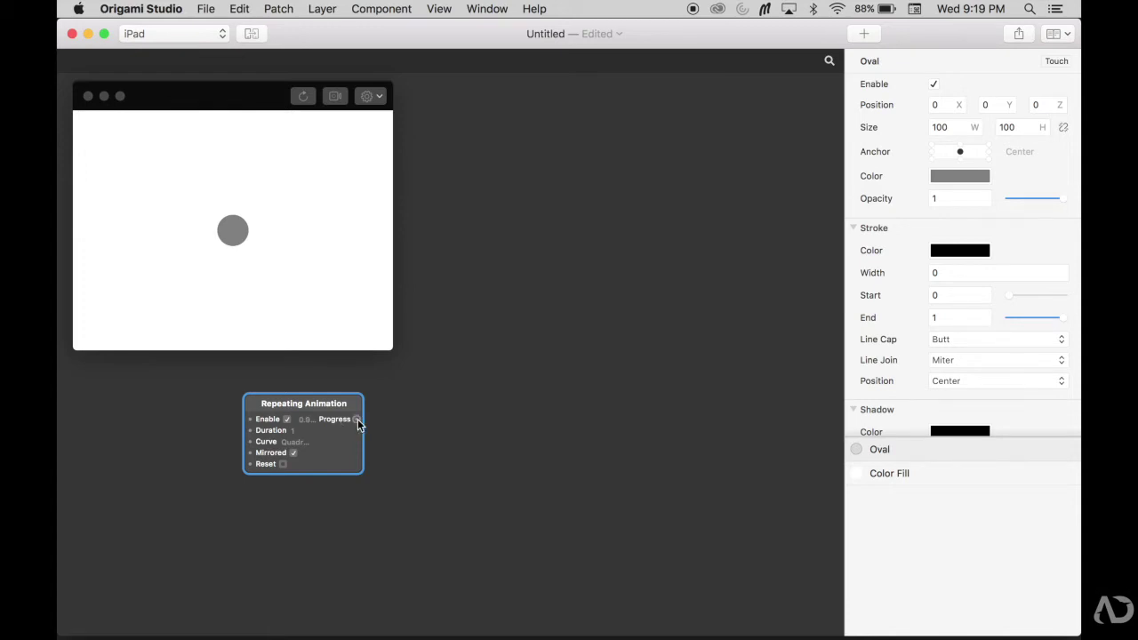
click(358, 421)
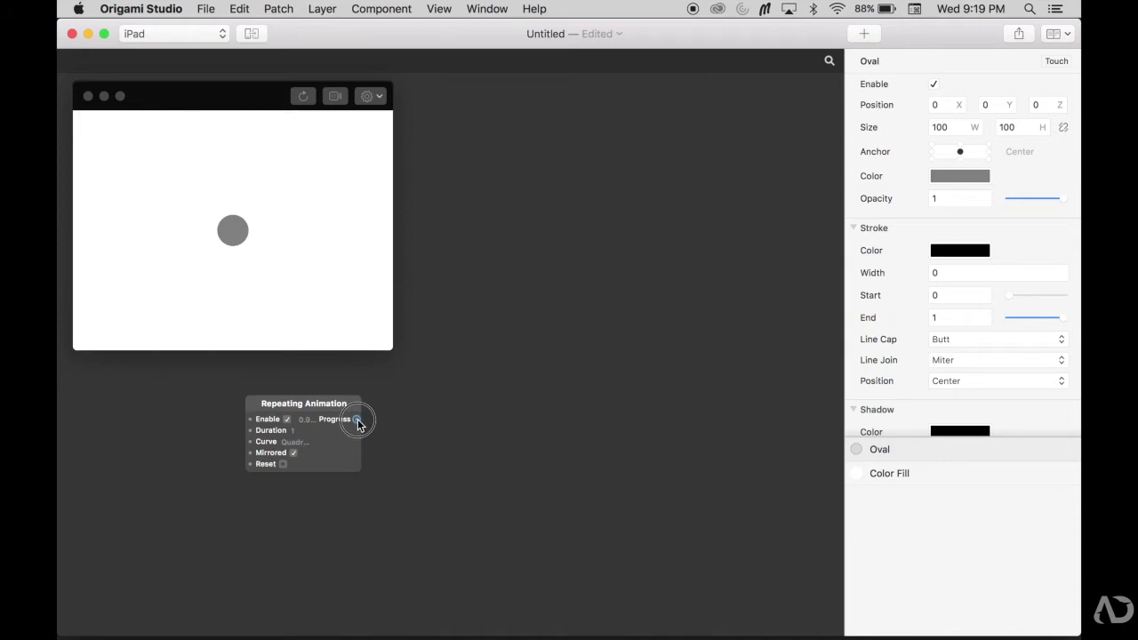
Wire Progress into the Oval's Opacity and Transform Scale, splitting the Oval node in two
drag(357, 420, 854, 198)
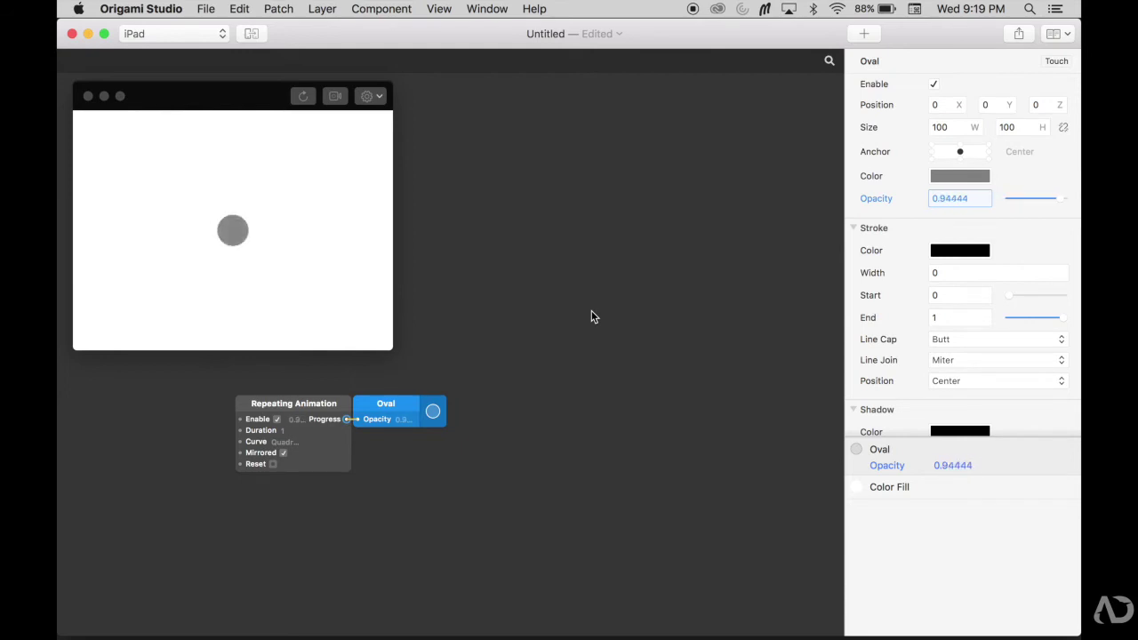
scroll(592, 317, left, 2)
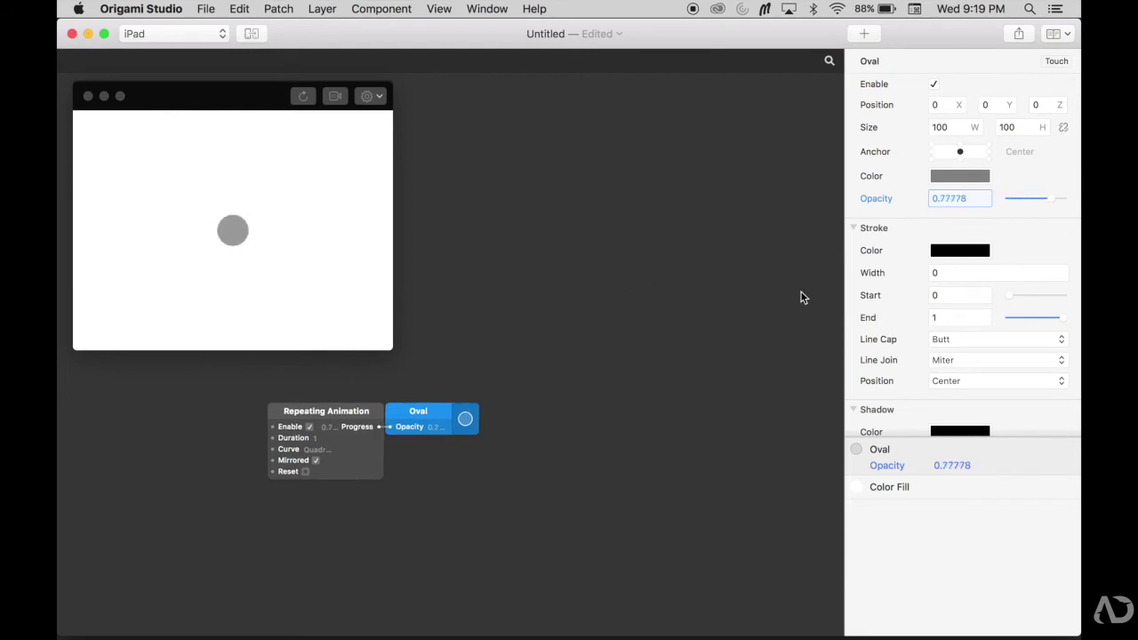
scroll(943, 331, down, 4)
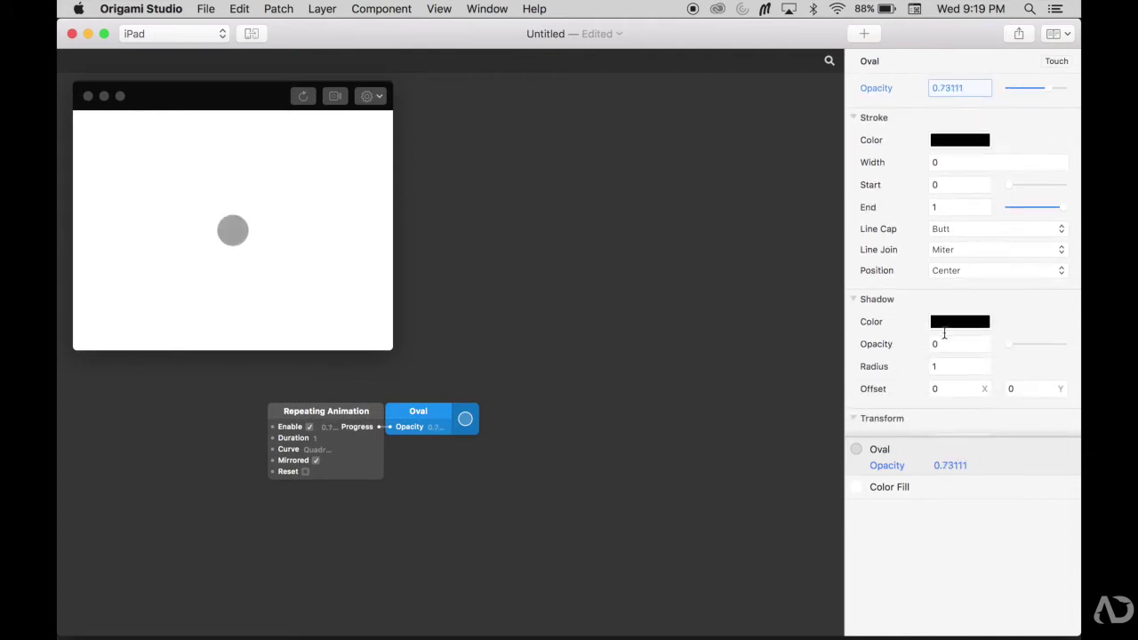
scroll(945, 334, down, 2)
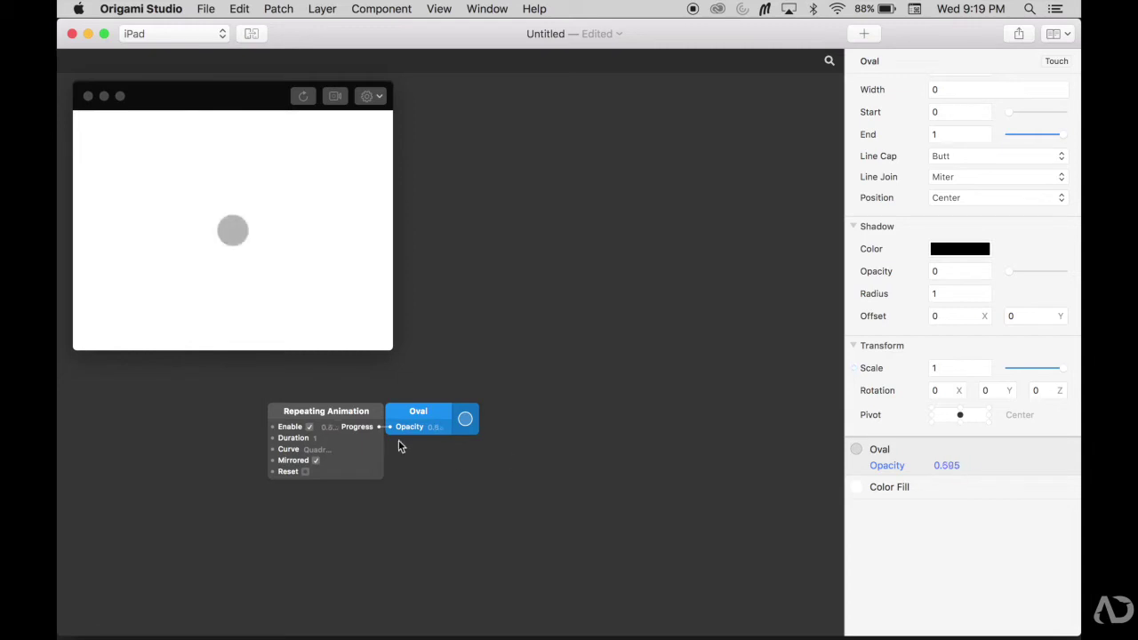
drag(381, 431, 861, 368)
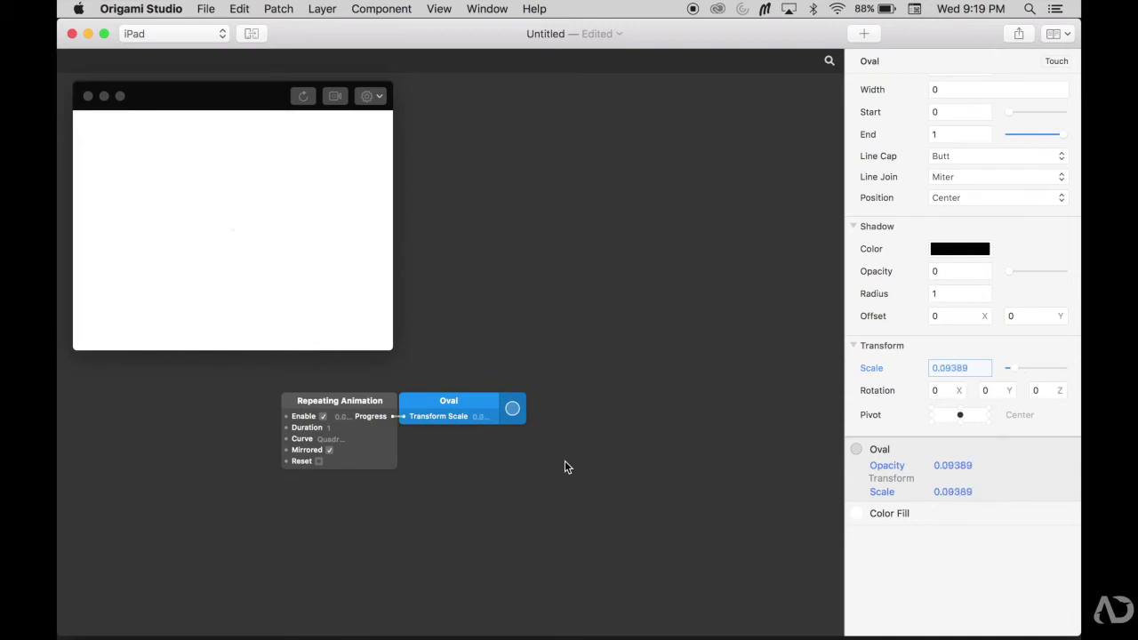
drag(475, 407, 471, 442)
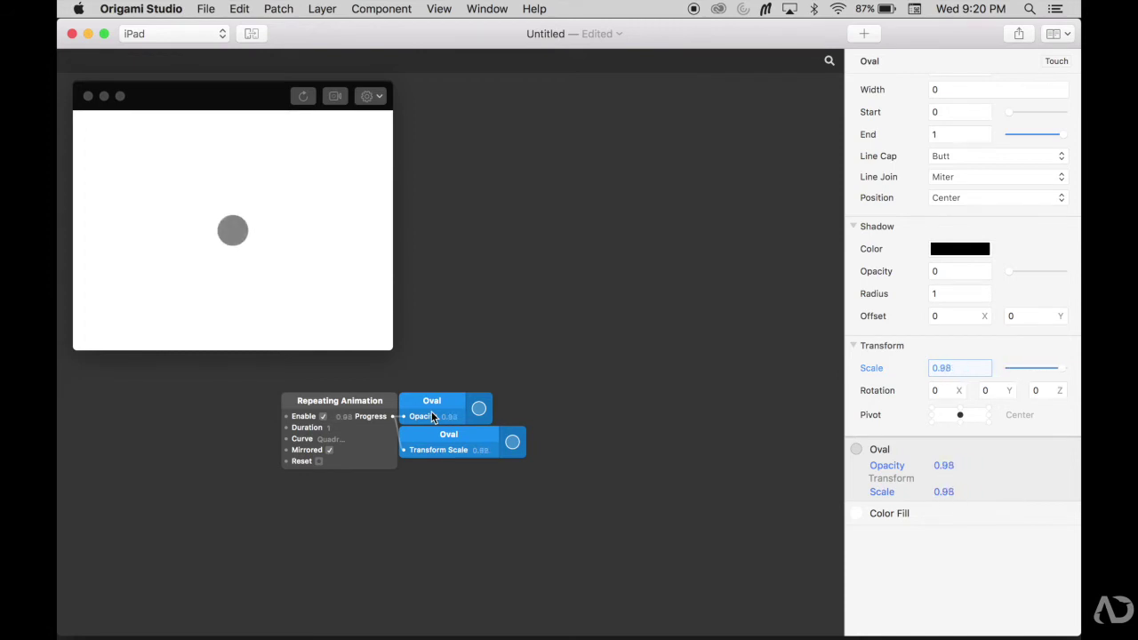
double_click(506, 355)
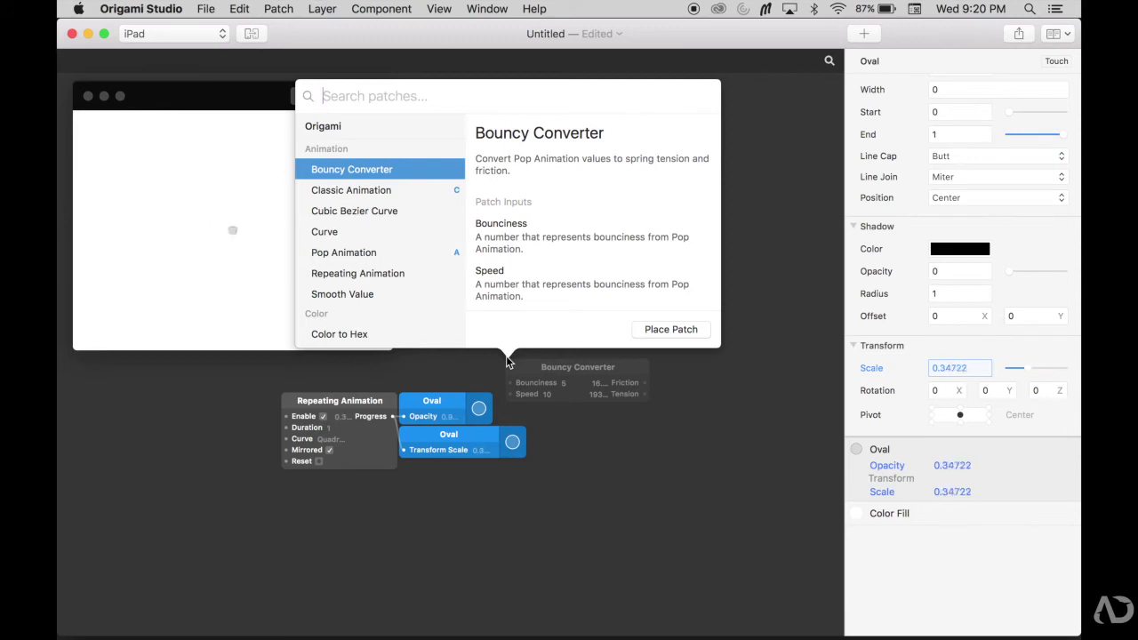
Search 'math' and place a Subtract (−) patch on the canvas
text(math)
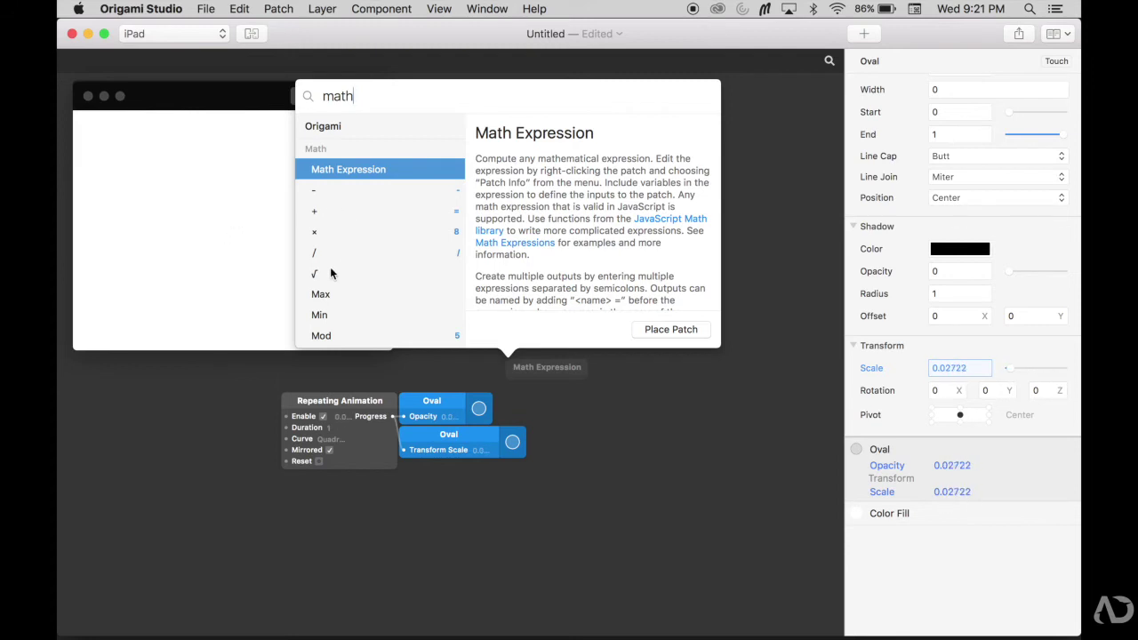
scroll(330, 267, down, 5)
scroll(330, 272, down, 3)
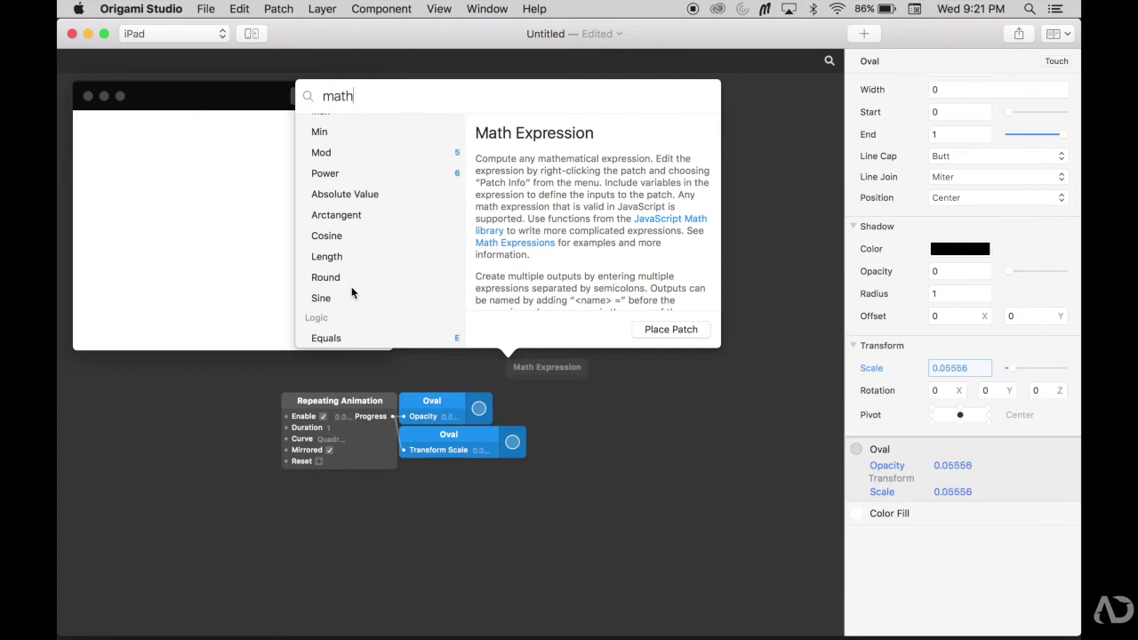
scroll(351, 288, up, 4)
scroll(352, 295, up, 5)
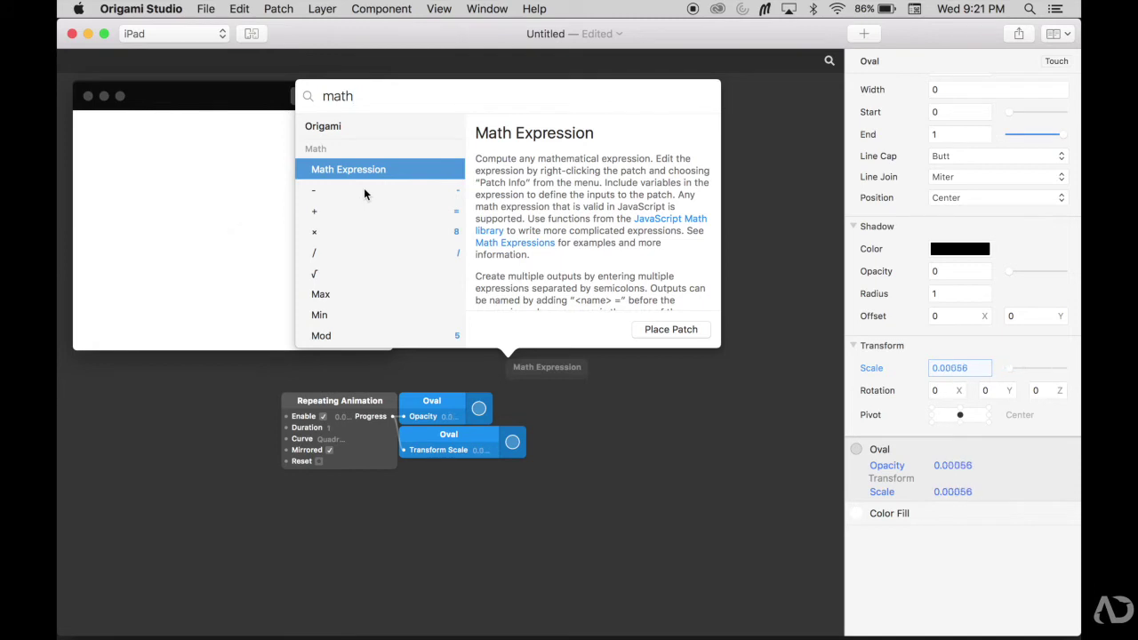
click(363, 190)
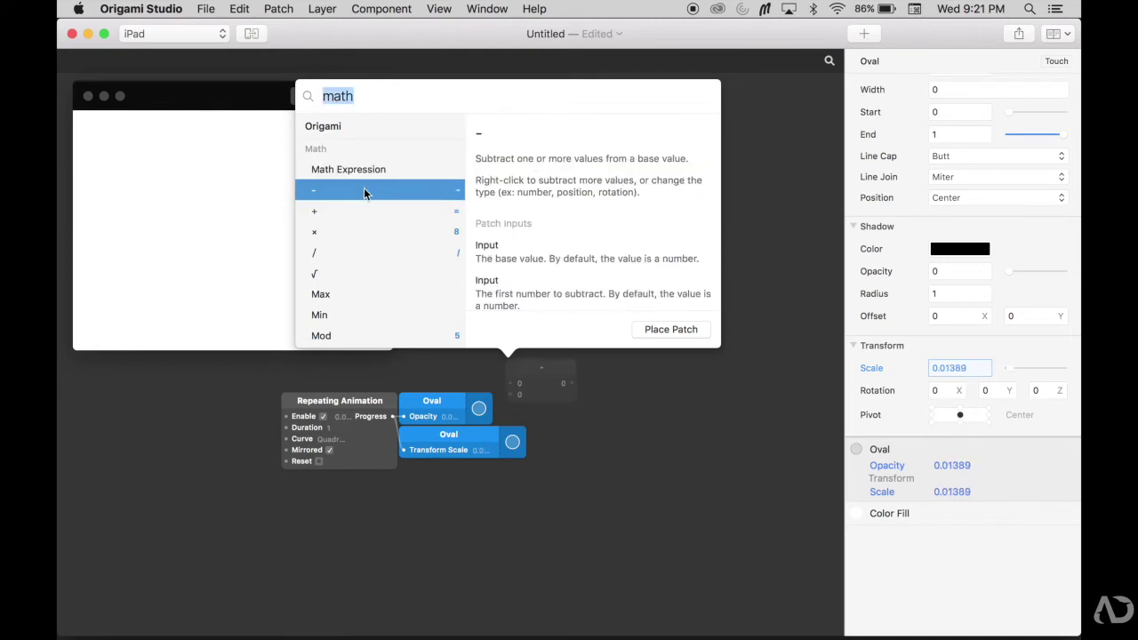
click(669, 330)
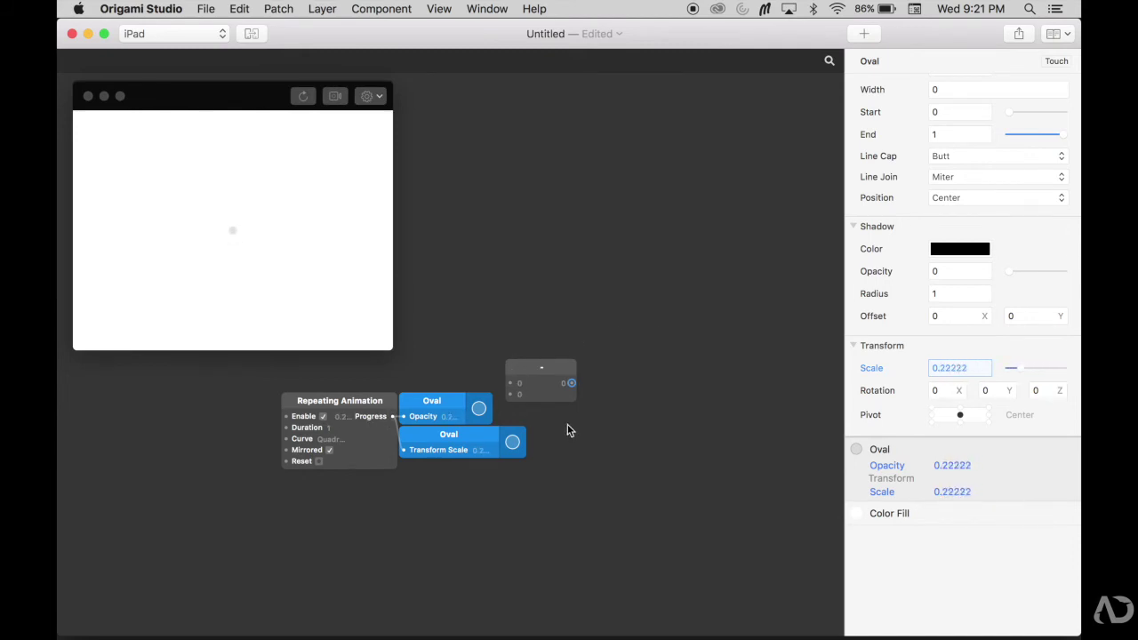
Make the Subtract patch compute 1 minus Progress and feed the Oval's Opacity
click(524, 384)
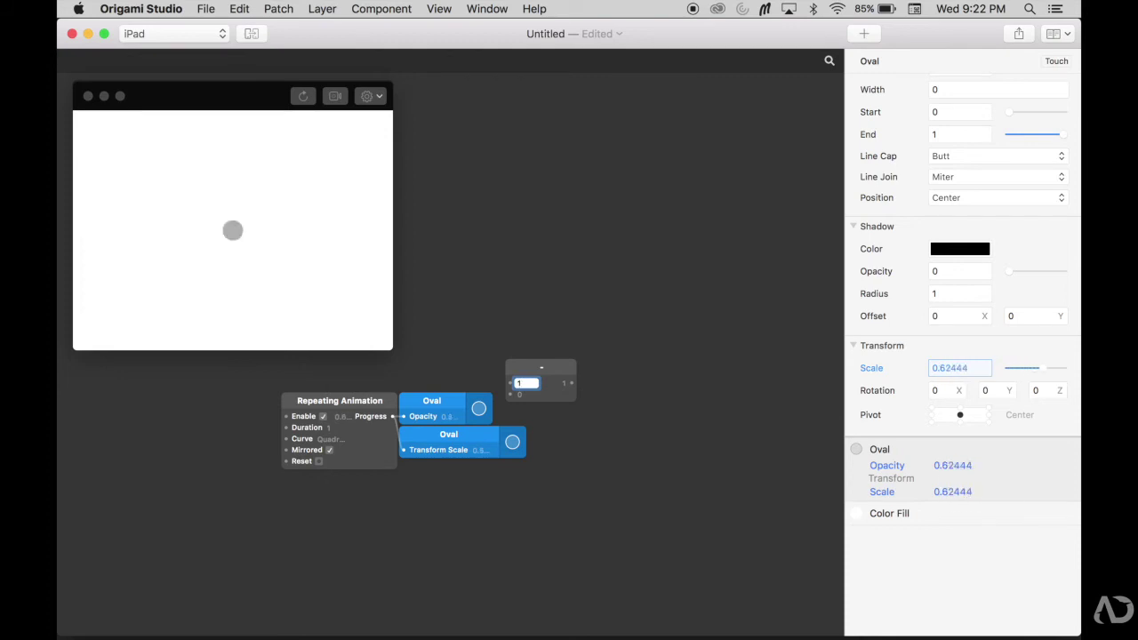
drag(393, 416, 662, 409)
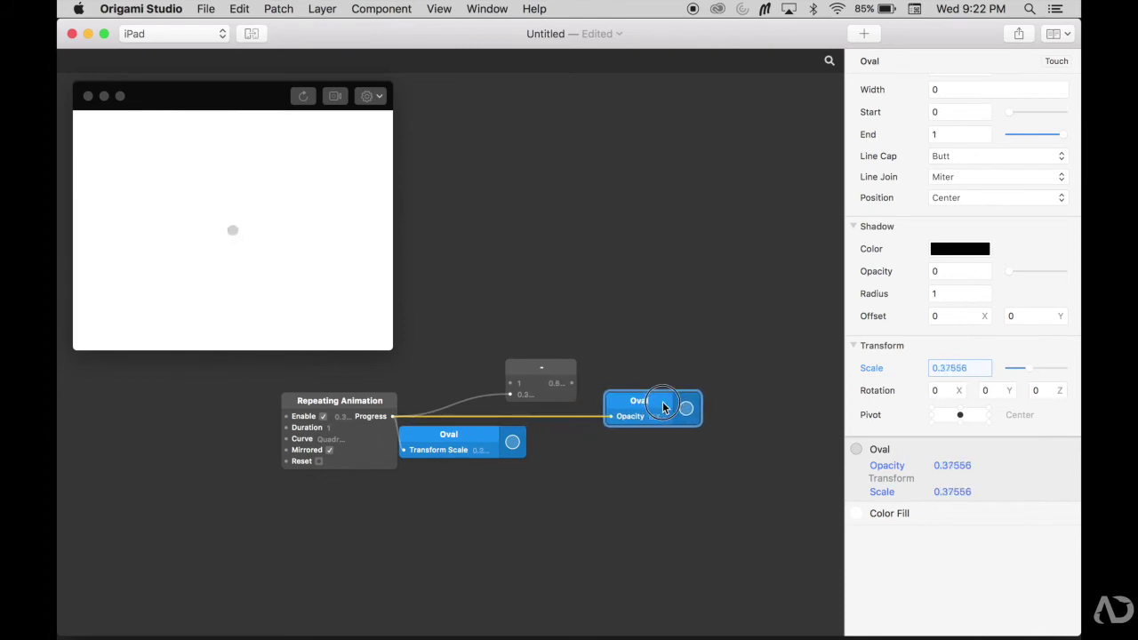
drag(573, 384, 612, 418)
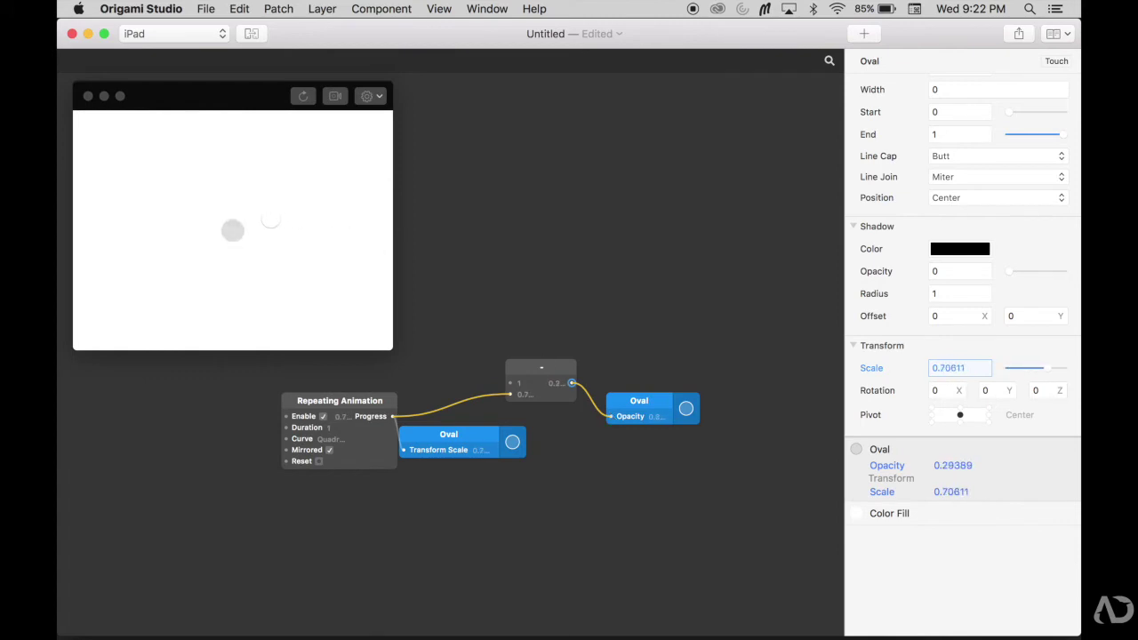
drag(544, 372, 447, 391)
drag(655, 399, 536, 394)
click(533, 361)
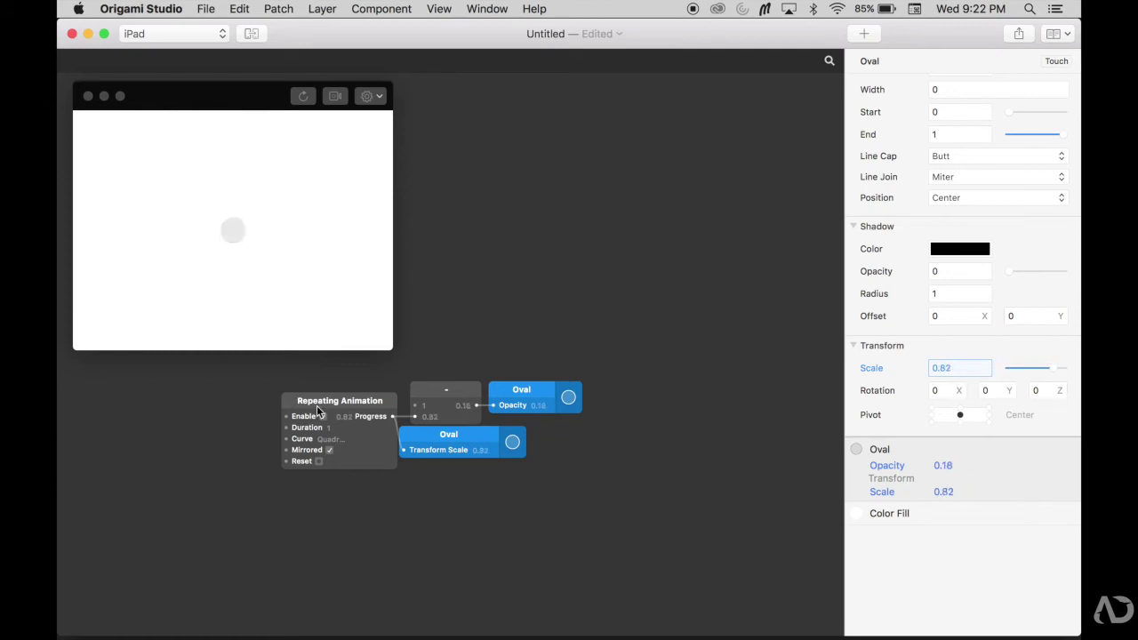
Add a + patch with first input 1 and Progress as its second input
double_click(480, 527)
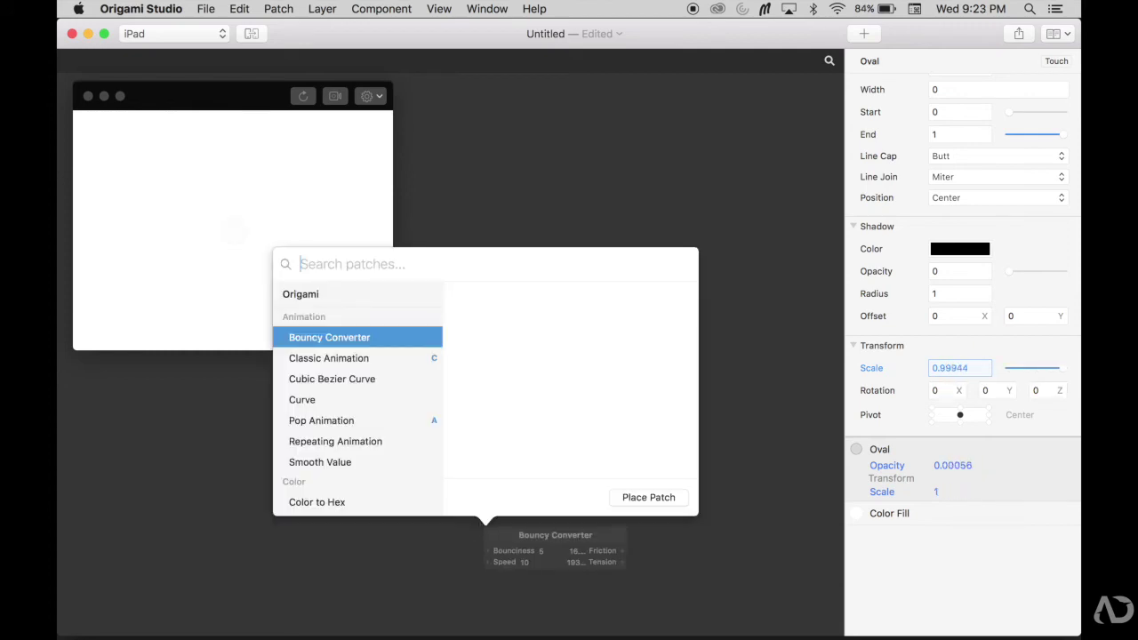
text(+)
key(Return)
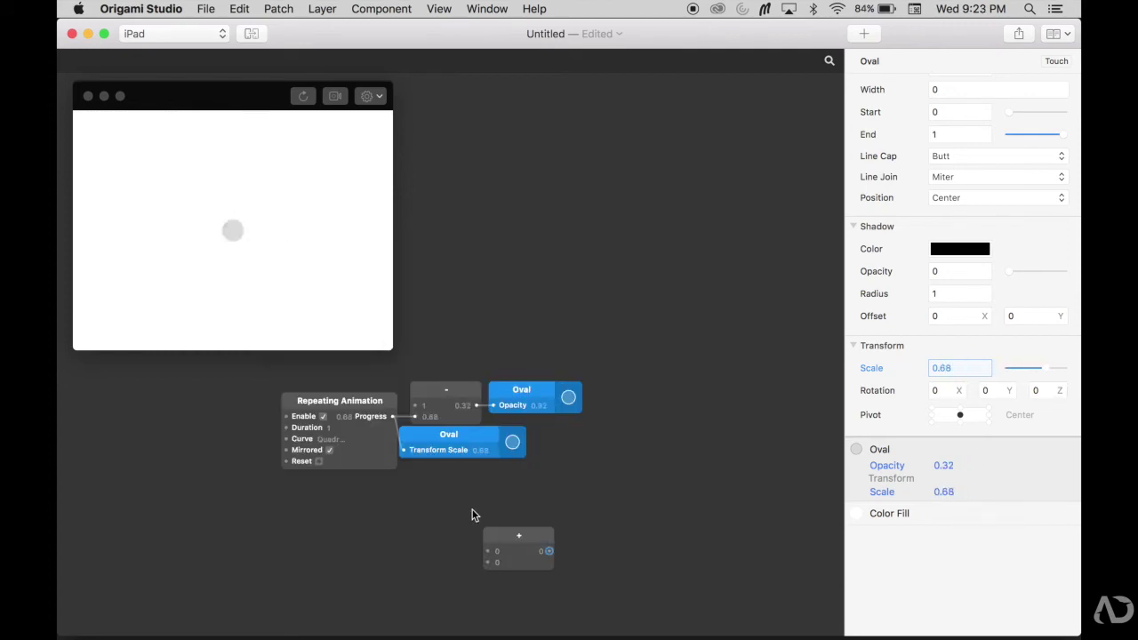
click(501, 553)
text(1)
key(Return)
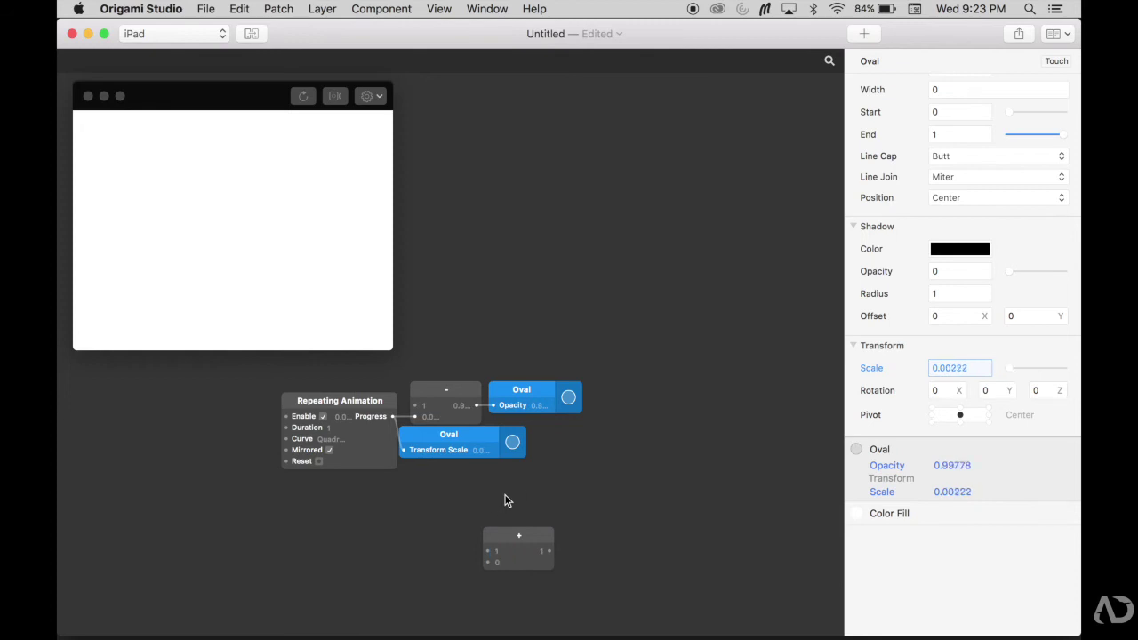
drag(392, 416, 463, 513)
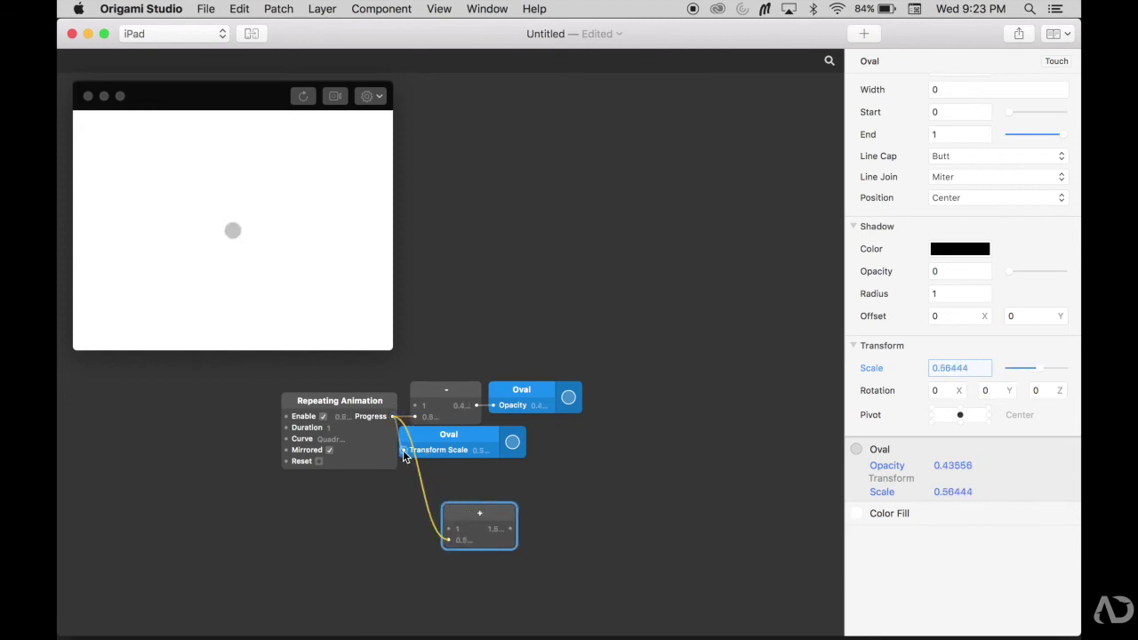
click(521, 519)
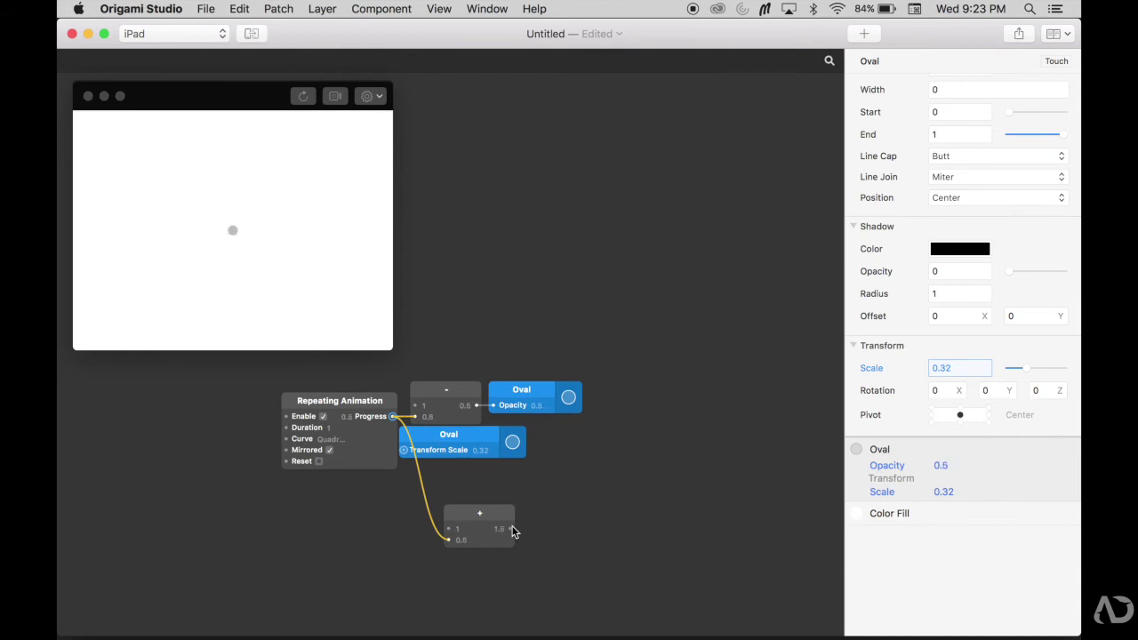
Route the sum into the Oval's Transform Scale and change the offset to 0.2
drag(511, 529, 405, 451)
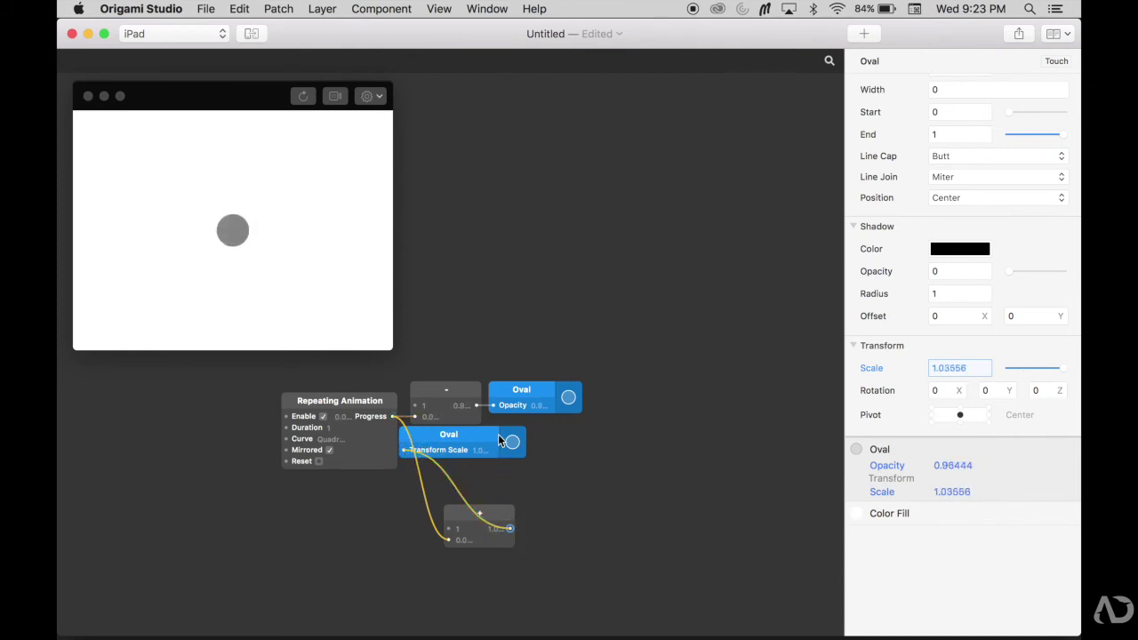
drag(472, 439, 603, 445)
drag(486, 510, 450, 452)
drag(541, 436, 502, 459)
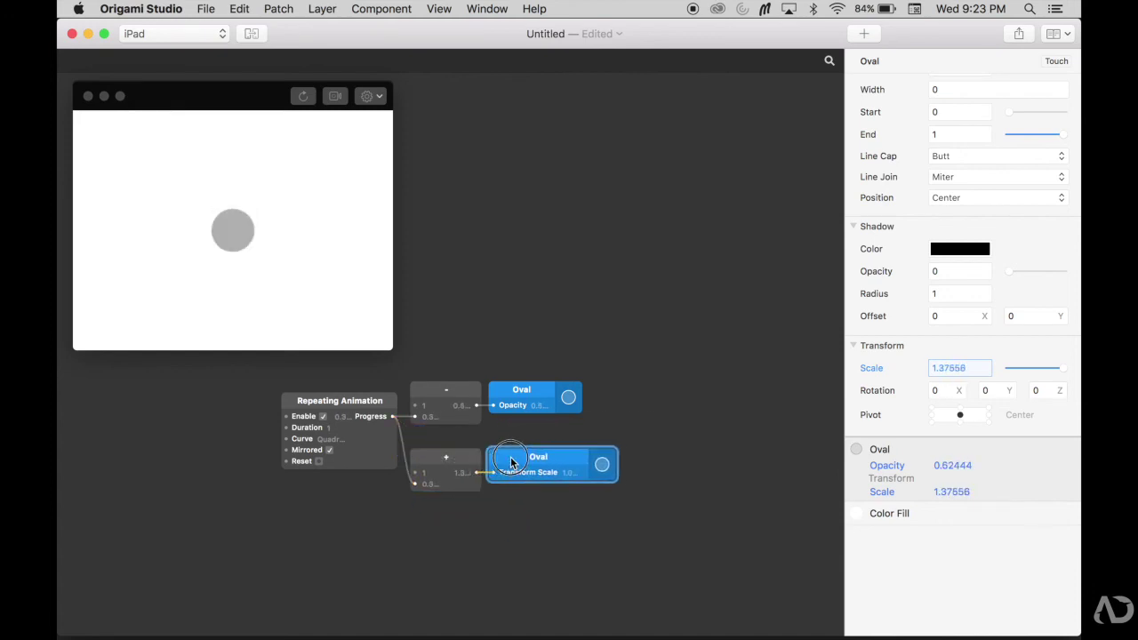
click(503, 522)
double_click(429, 473)
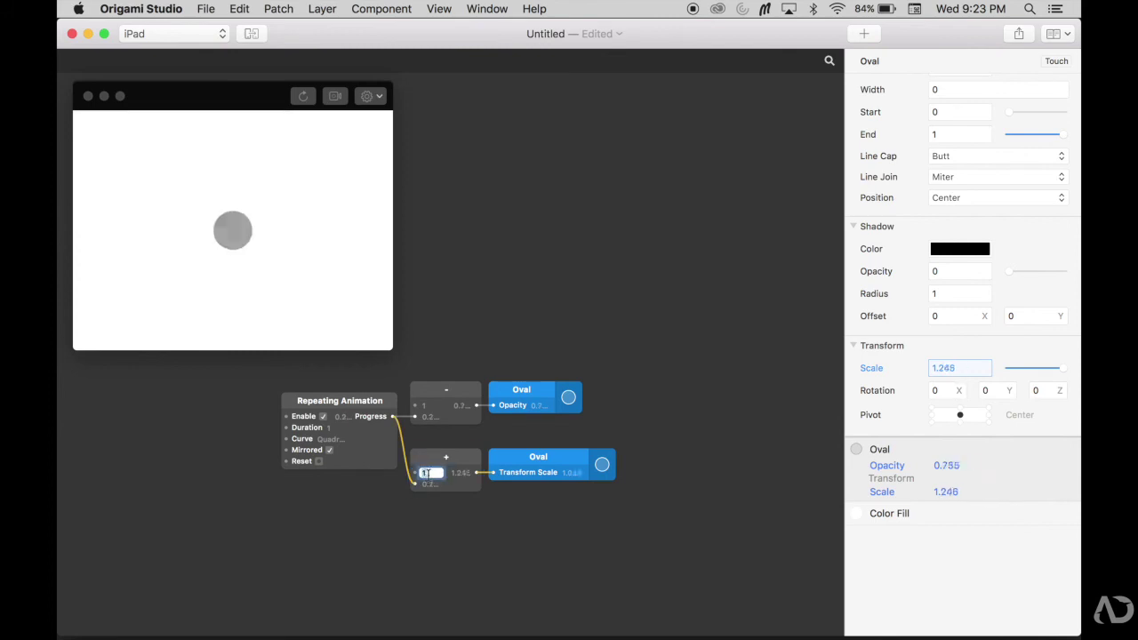
text(0.)
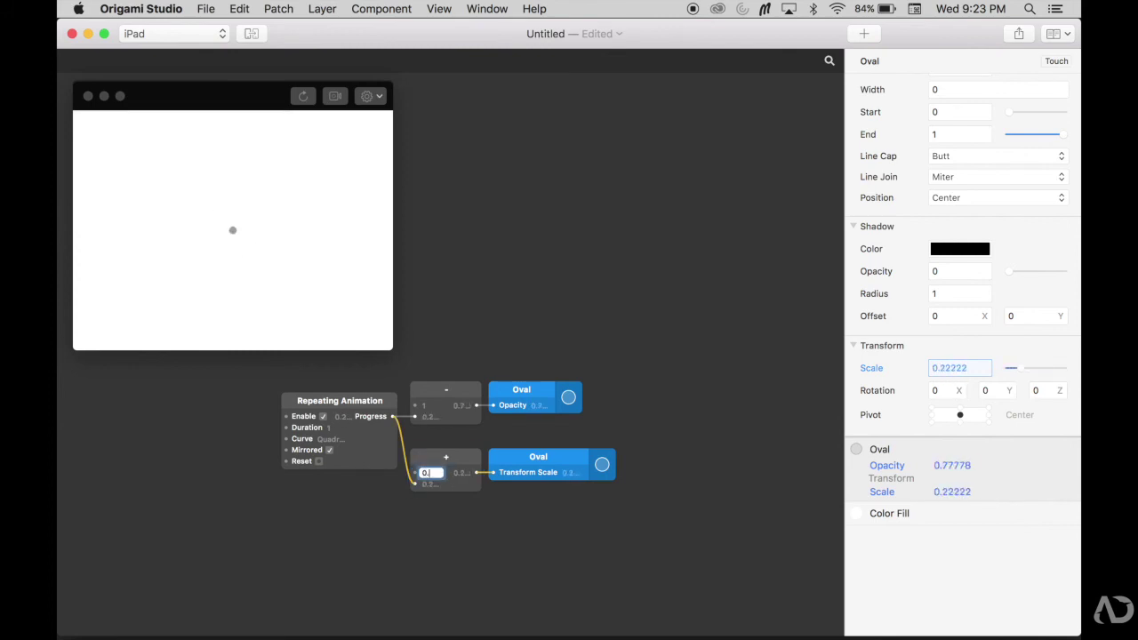
text(2)
key(Return)
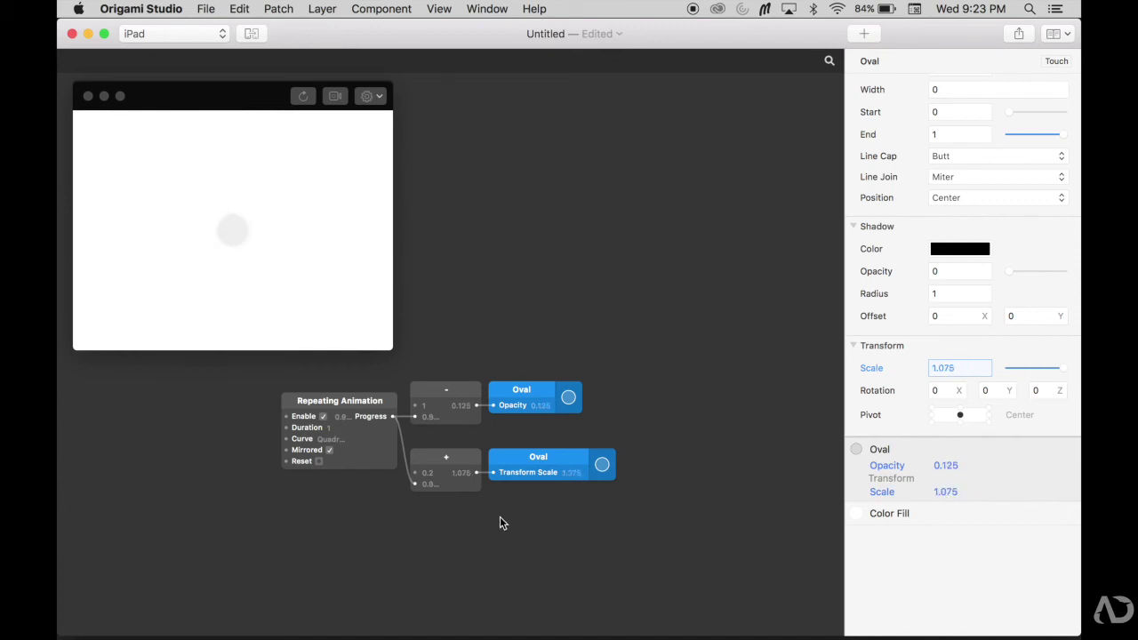
Insert a Multiply patch with second input 2 between the Add result and Transform Scale
text(*)
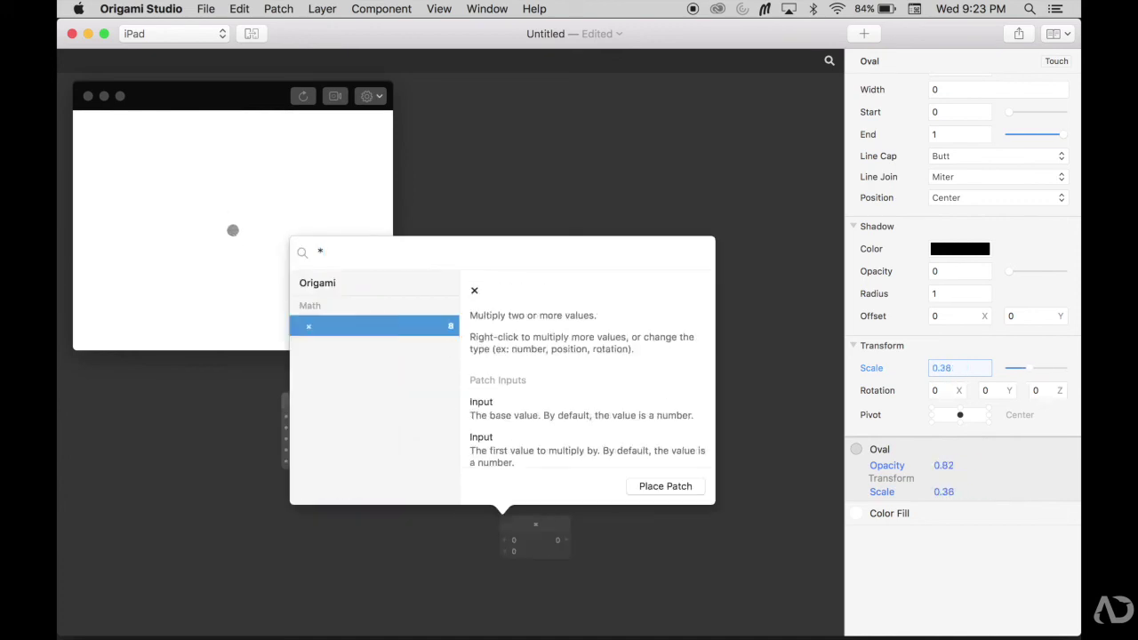
key(Return)
drag(548, 531, 543, 509)
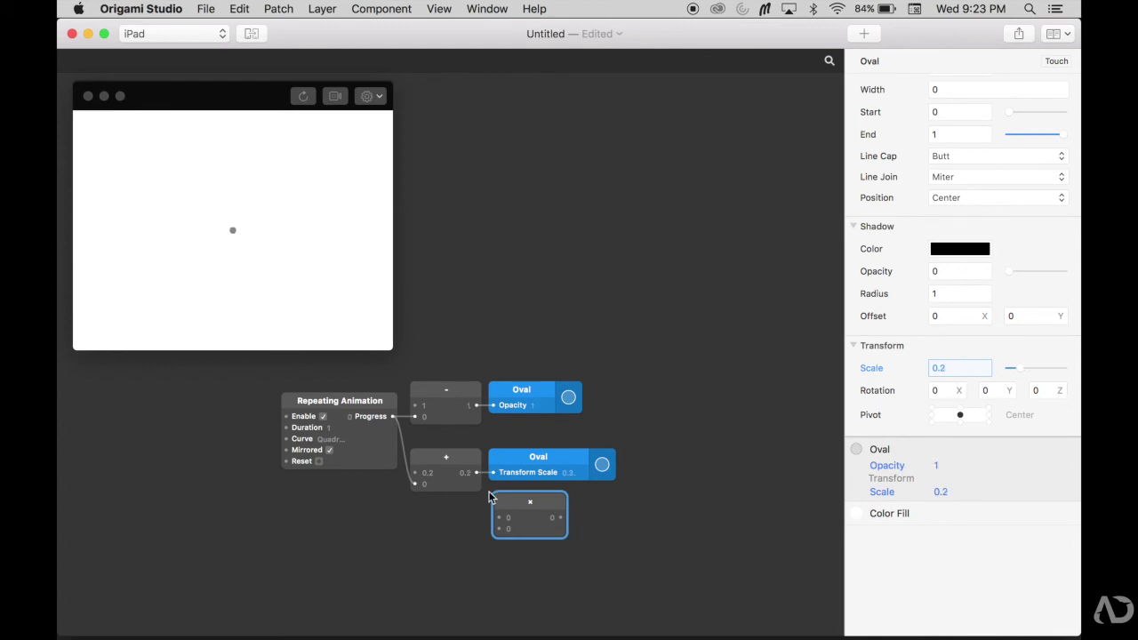
double_click(510, 530)
text(2)
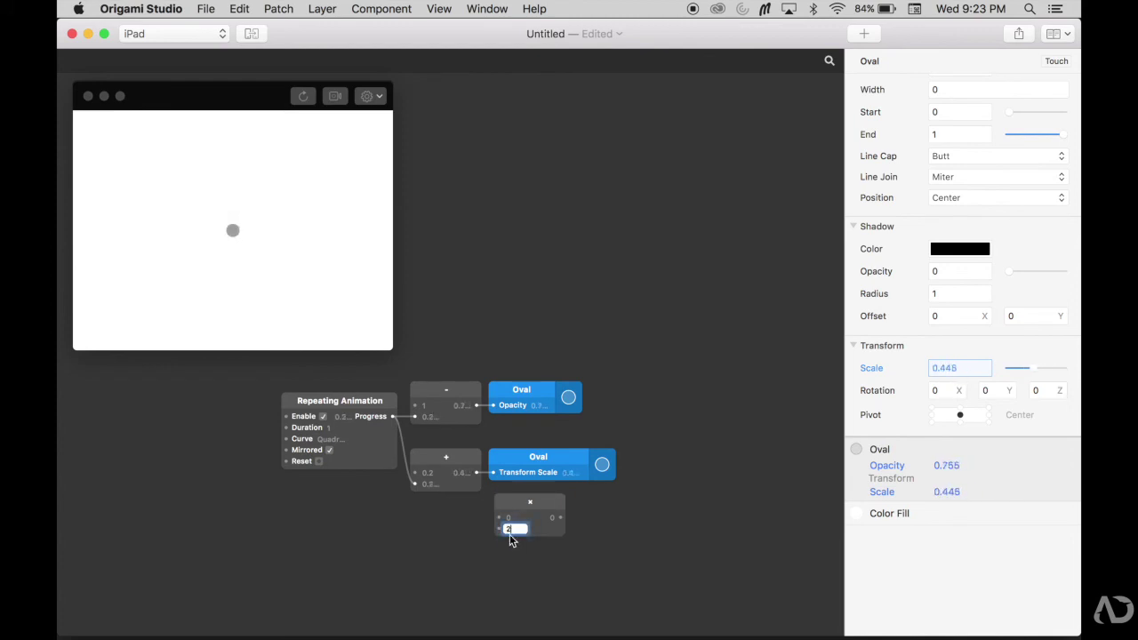
drag(477, 472, 538, 471)
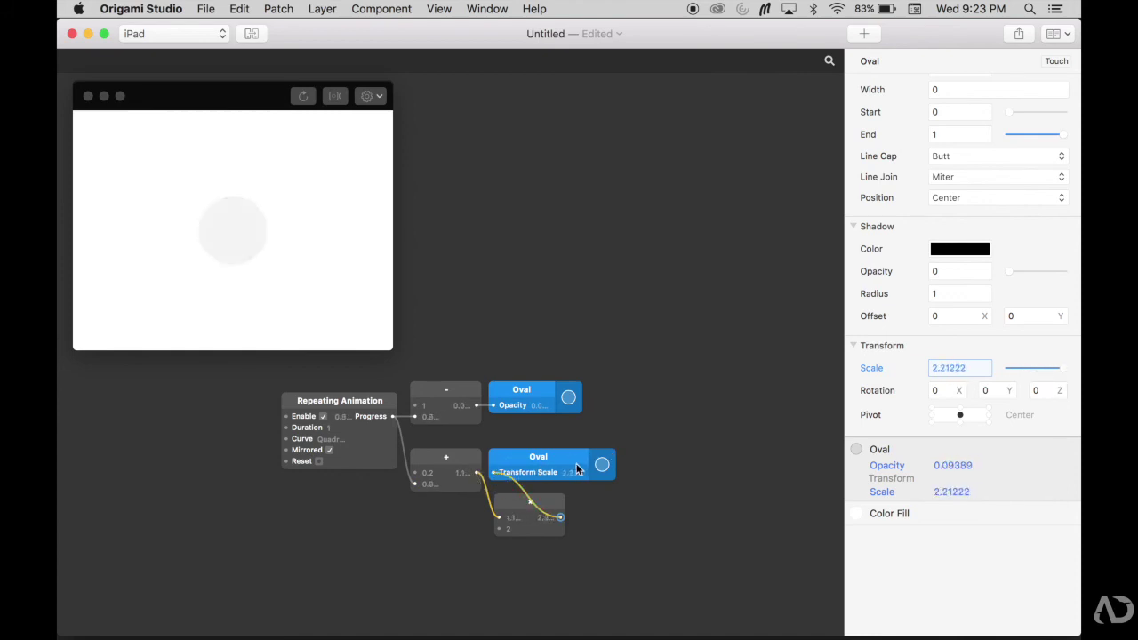
drag(584, 464, 680, 454)
drag(554, 509, 590, 466)
click(583, 508)
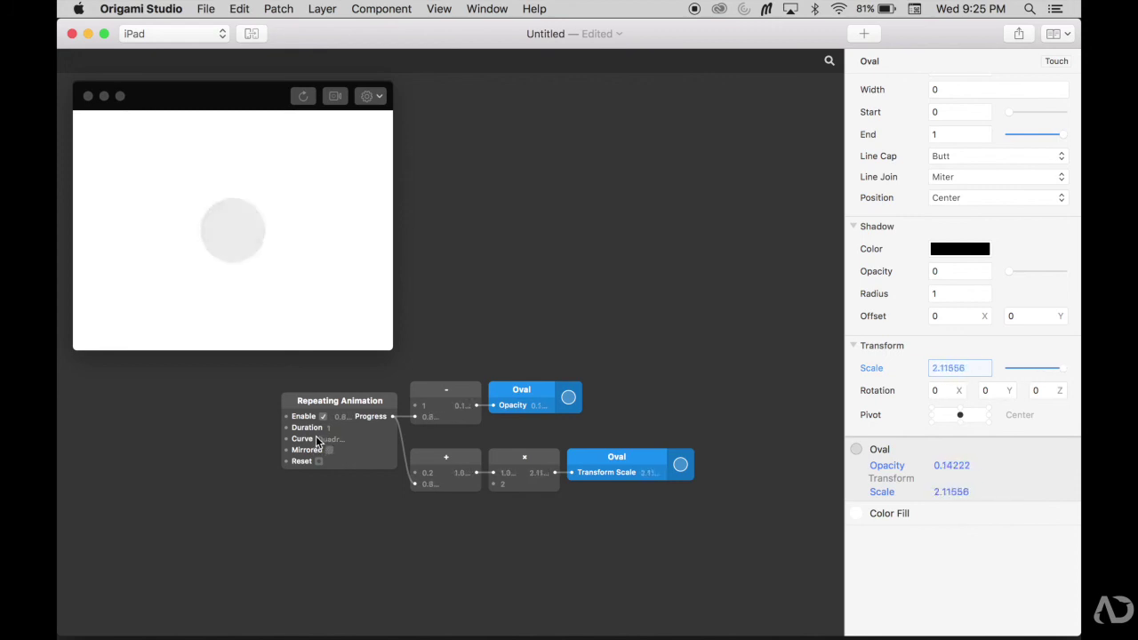
Set the Repeating Animation's Duration to 2 seconds and show its easing curve list
double_click(342, 429)
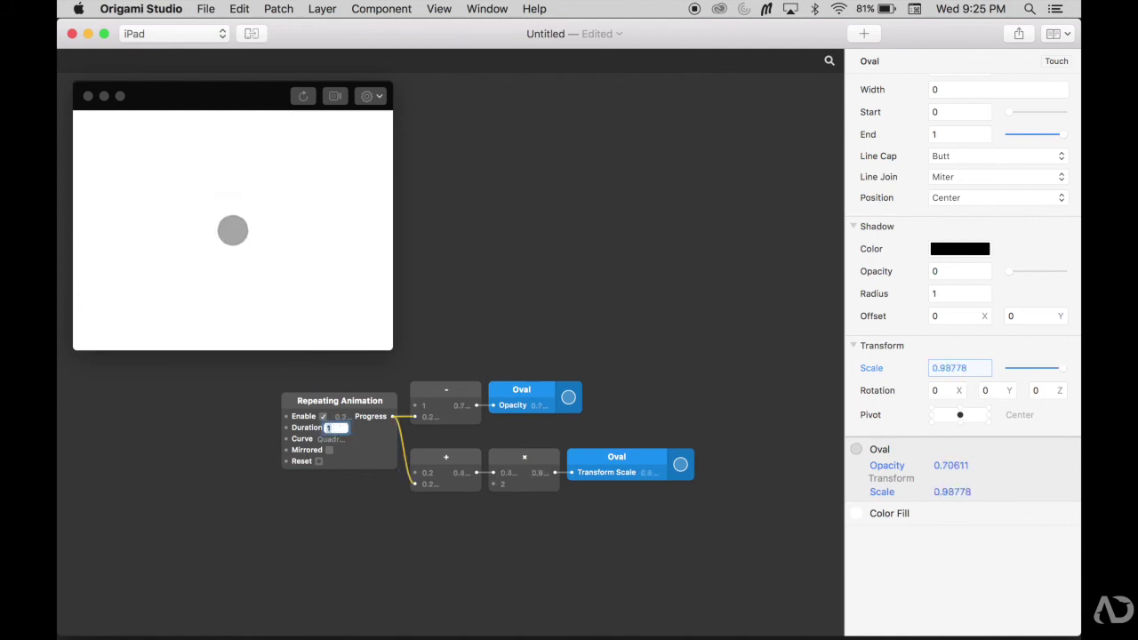
text(2)
click(330, 506)
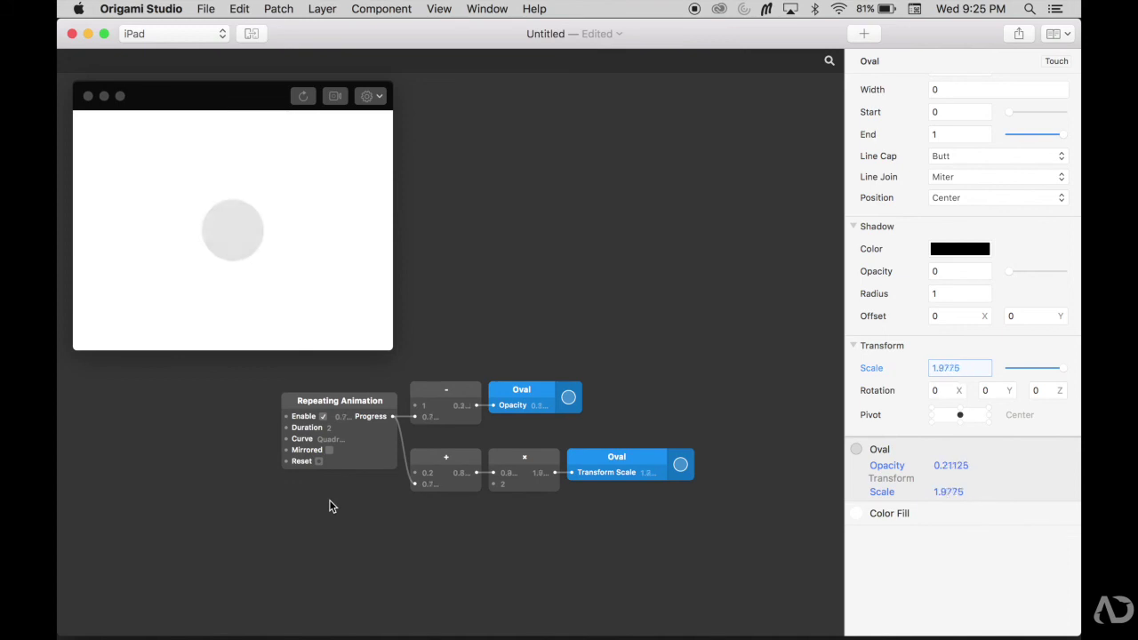
click(329, 445)
click(329, 440)
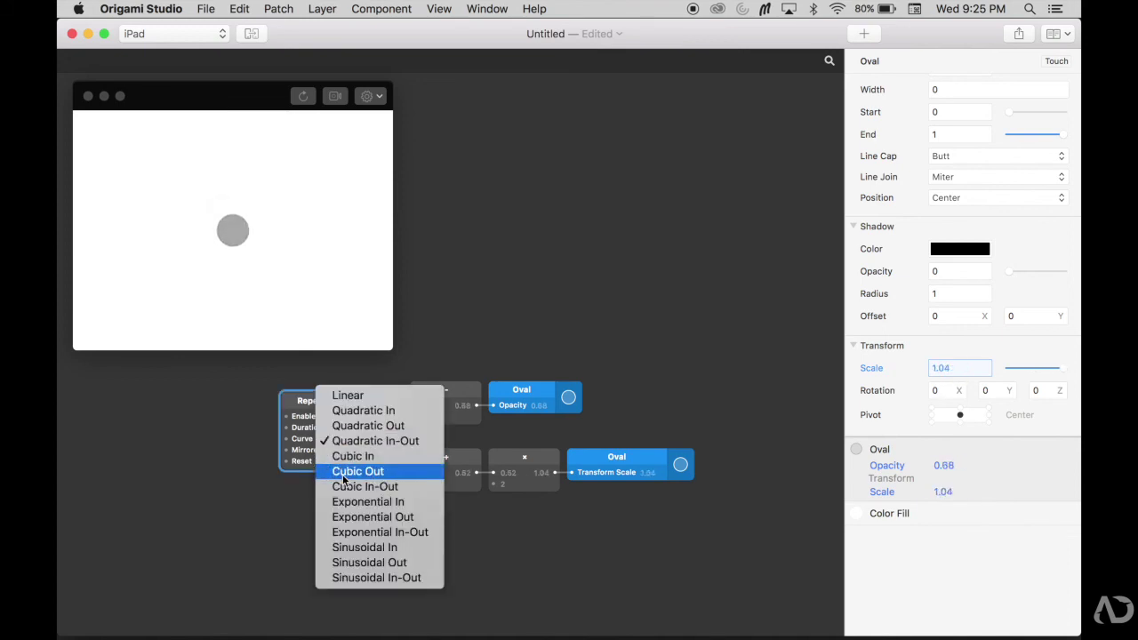
Set the Repeating Animation's easing curve to Exponential In-Out
click(353, 502)
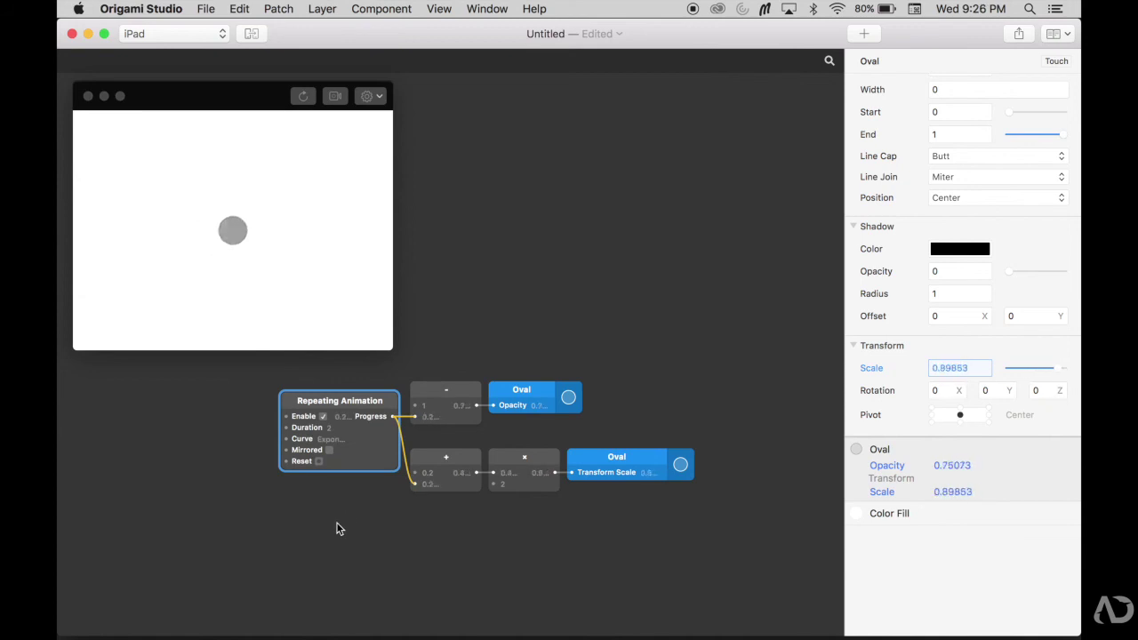
click(337, 441)
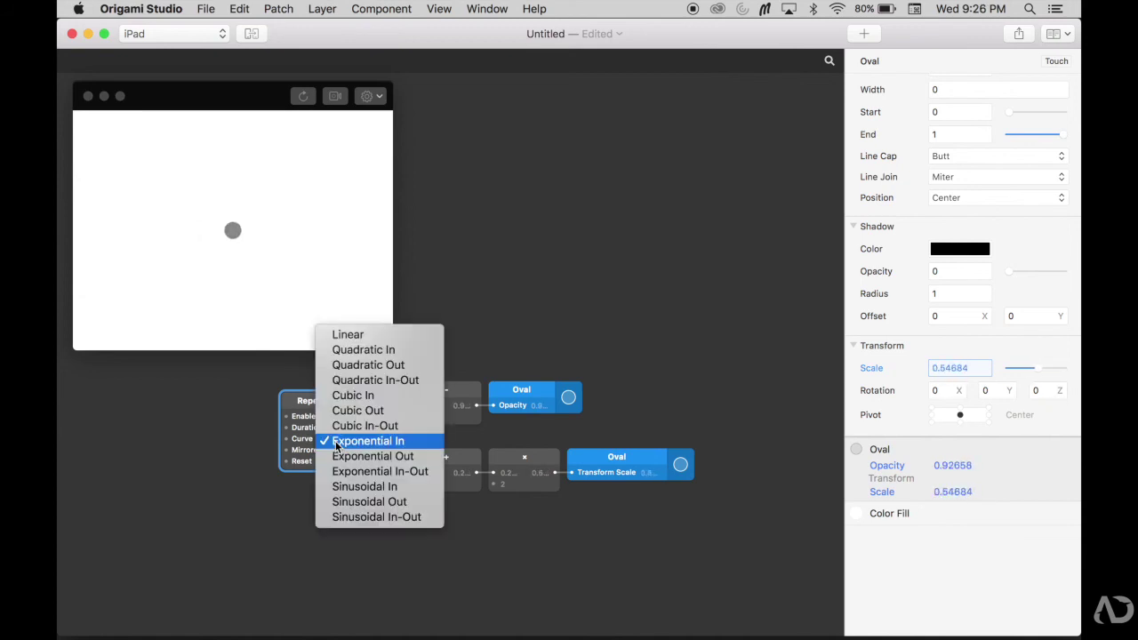
click(341, 472)
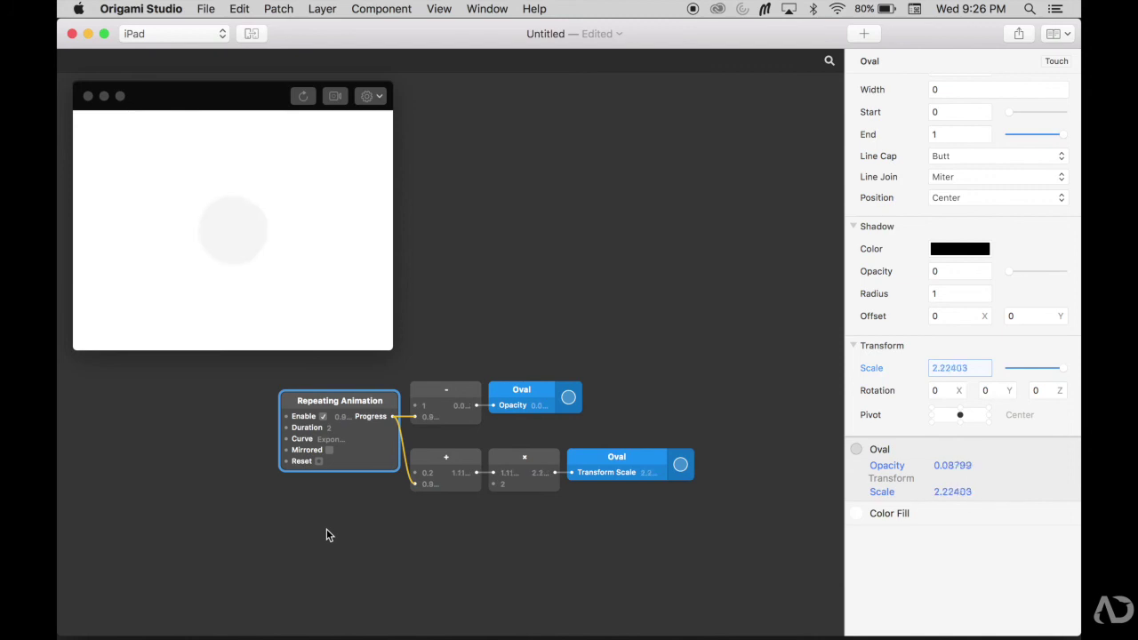
Shorten the Repeating Animation's Duration to 1.5 seconds
double_click(329, 427)
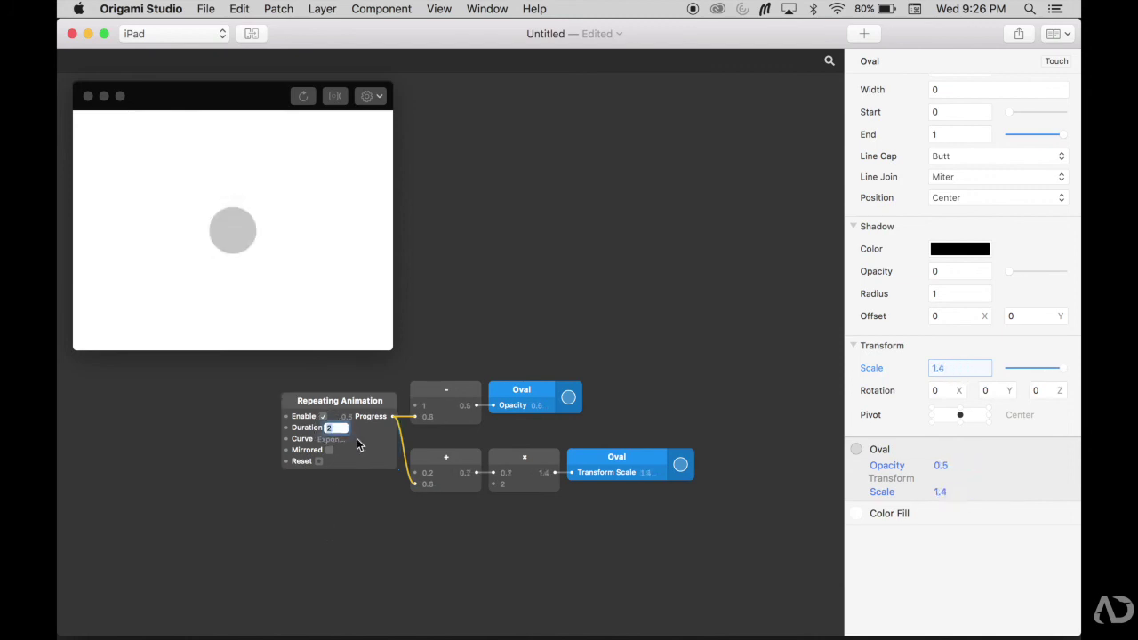
text(1.5)
key(Return)
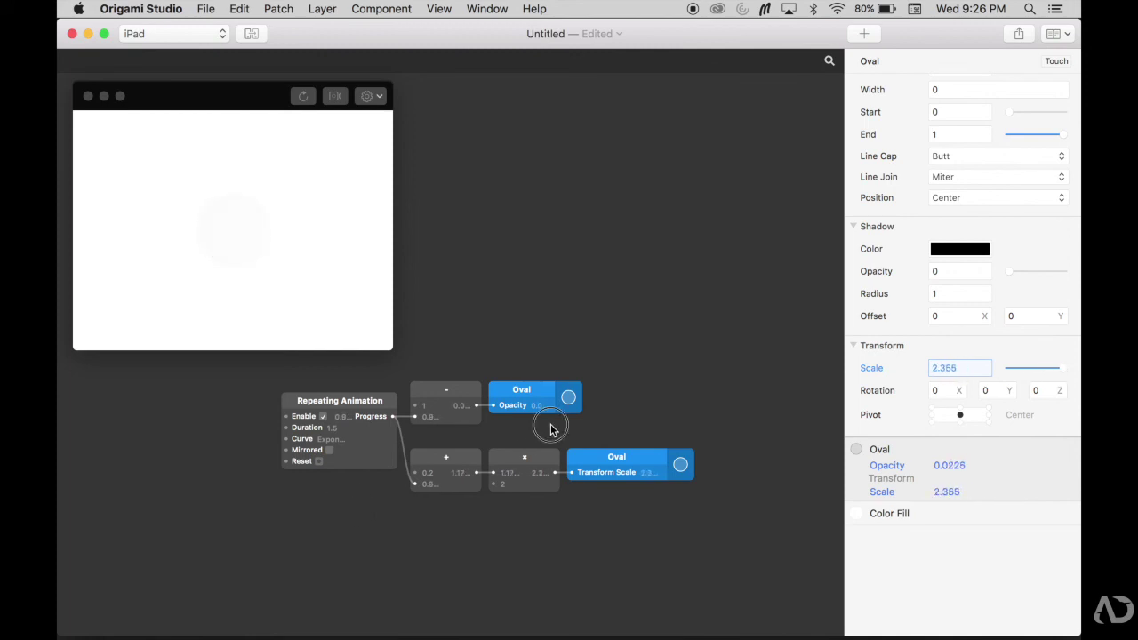
drag(549, 424, 452, 398)
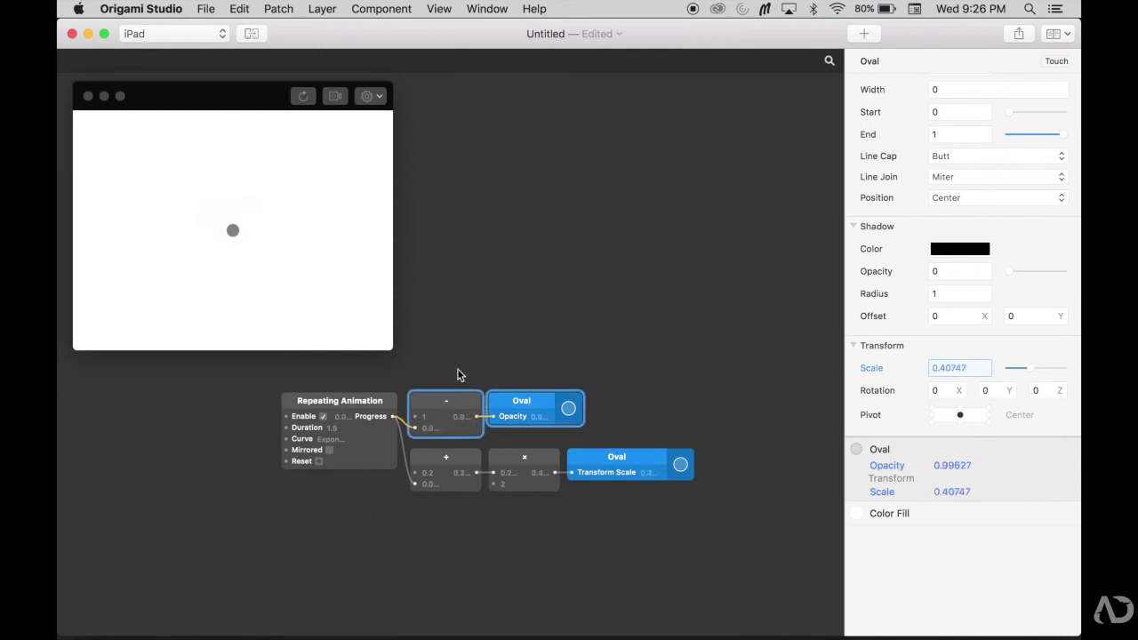
Nudge the opacity patches down and paste a duplicate of the Oval layer
click(460, 373)
click(916, 449)
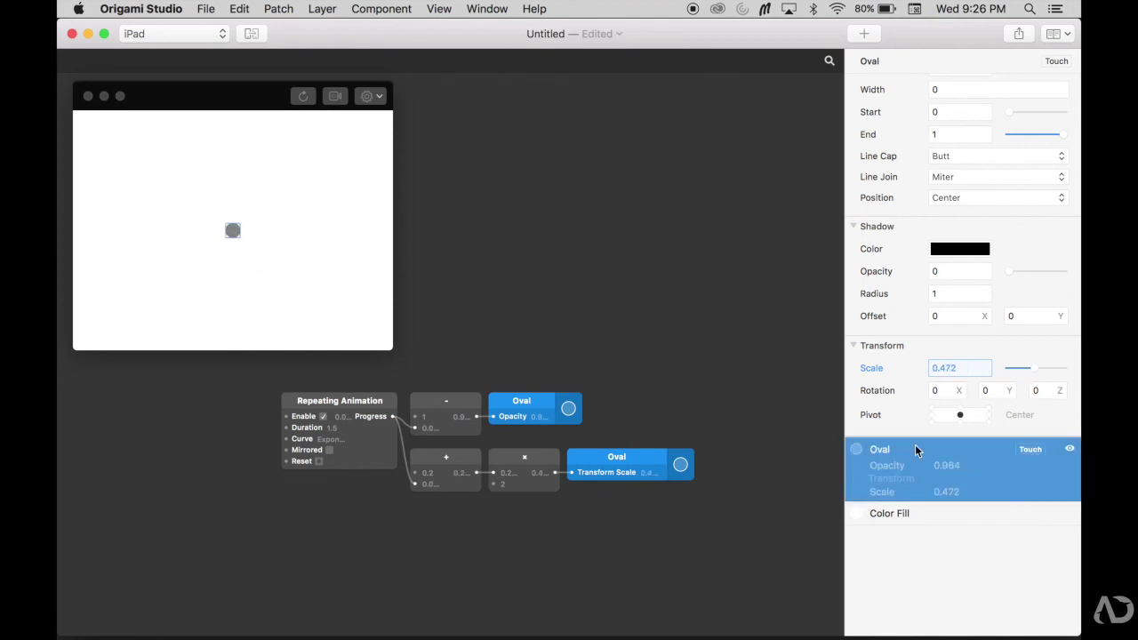
key(super+c)
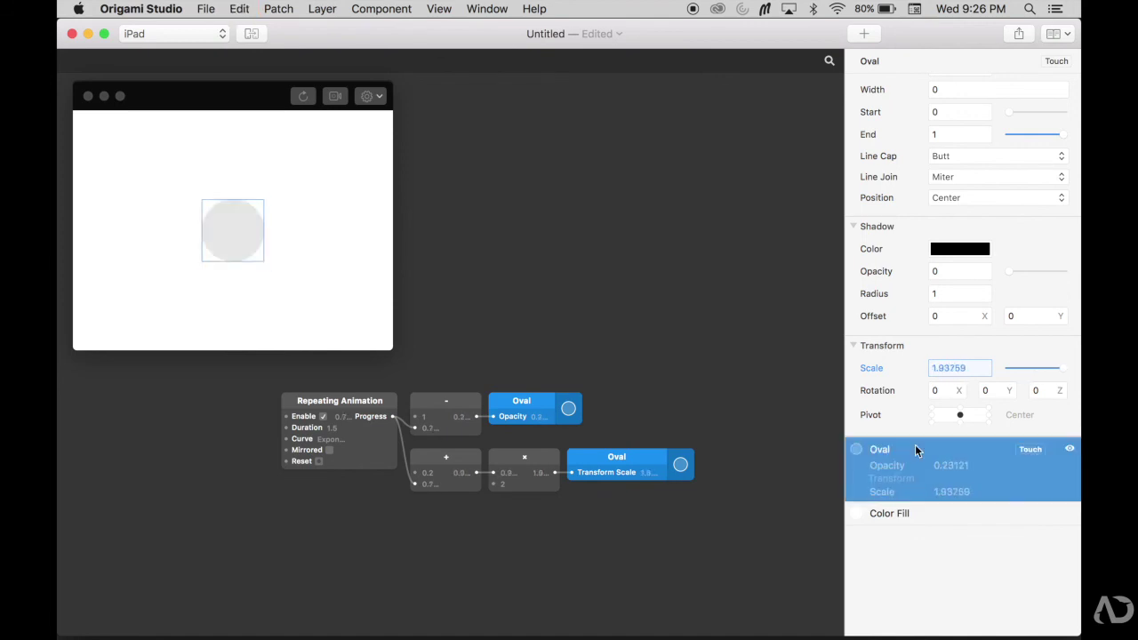
key(super+v)
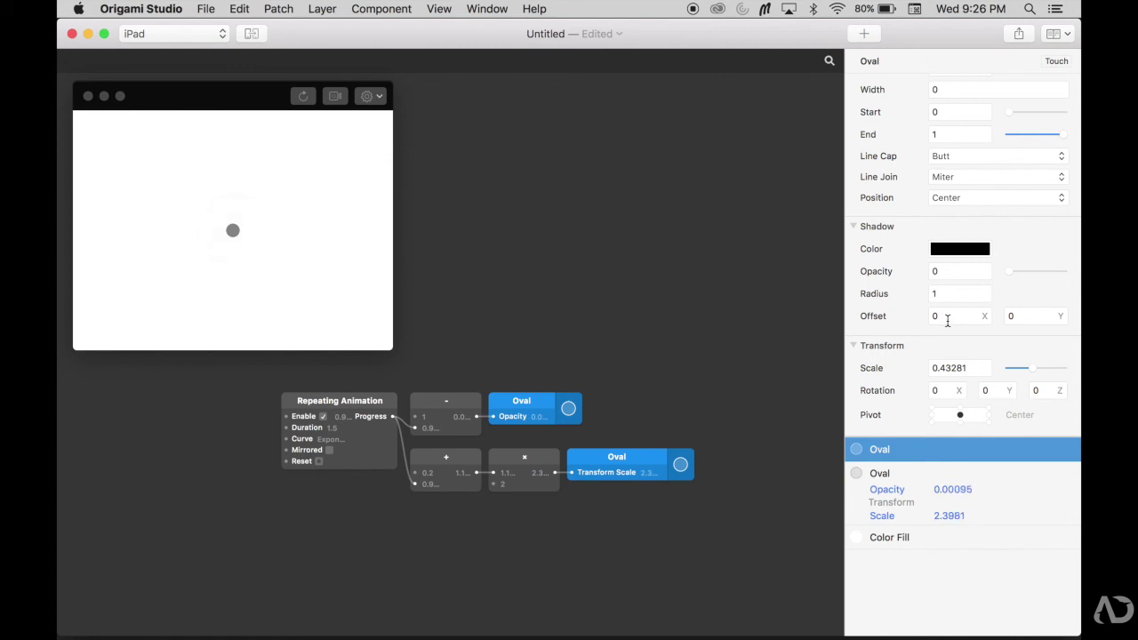
scroll(963, 226, up, 5)
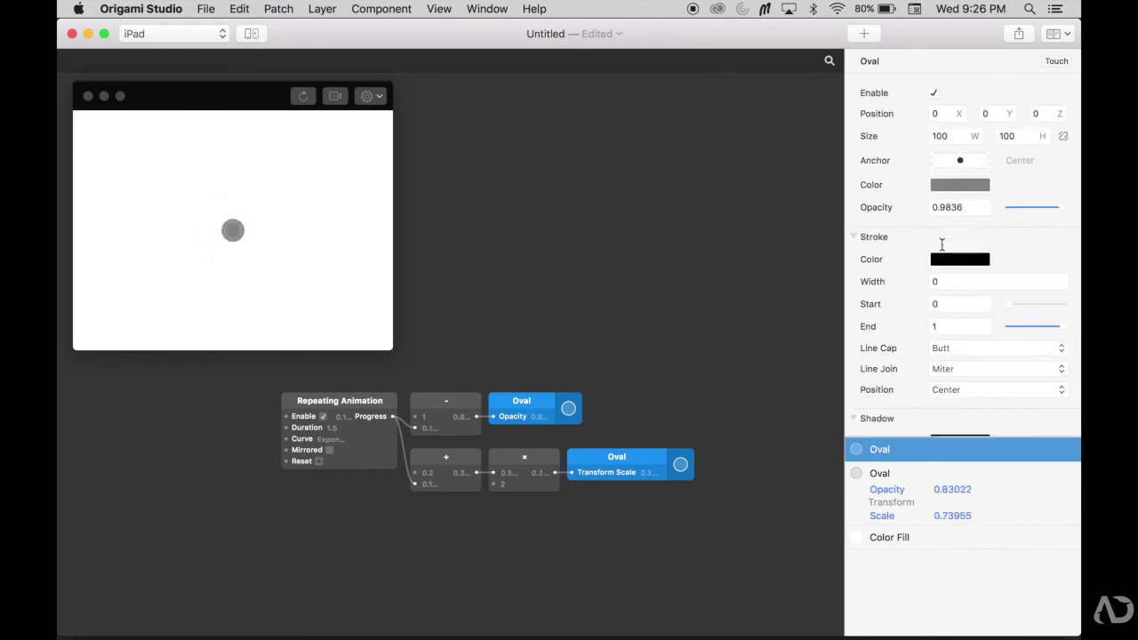
click(949, 182)
Set the new oval's colour Red to 255, making it pink FF7F7F
text(255)
key(Return)
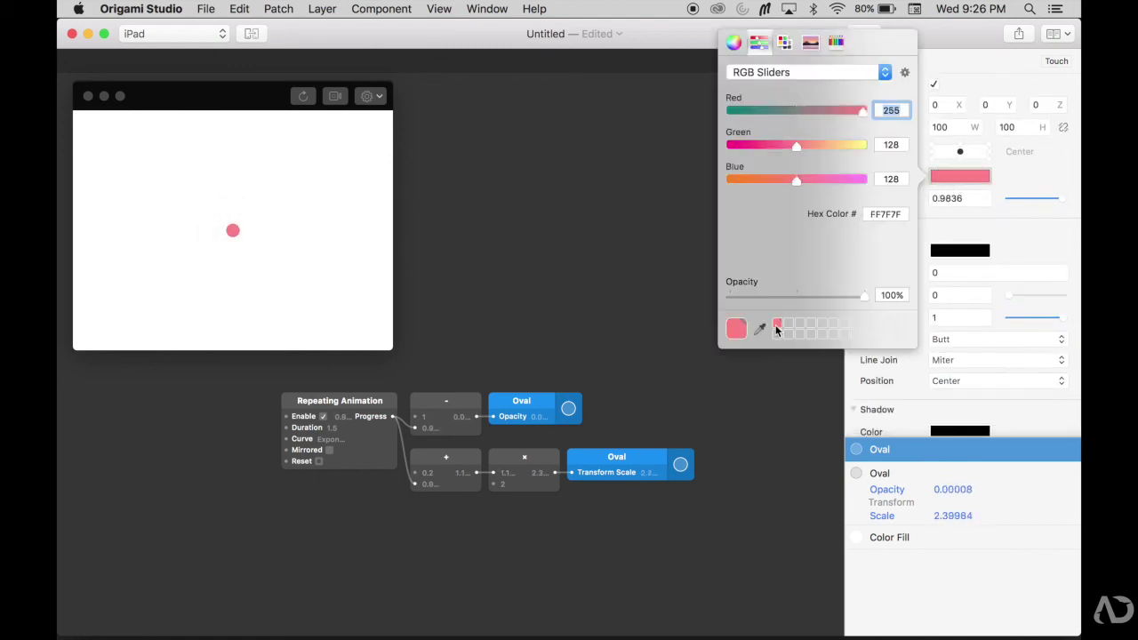
click(765, 492)
Apply the saved pink FF7F7F colour to the pulsing Oval layer
click(894, 489)
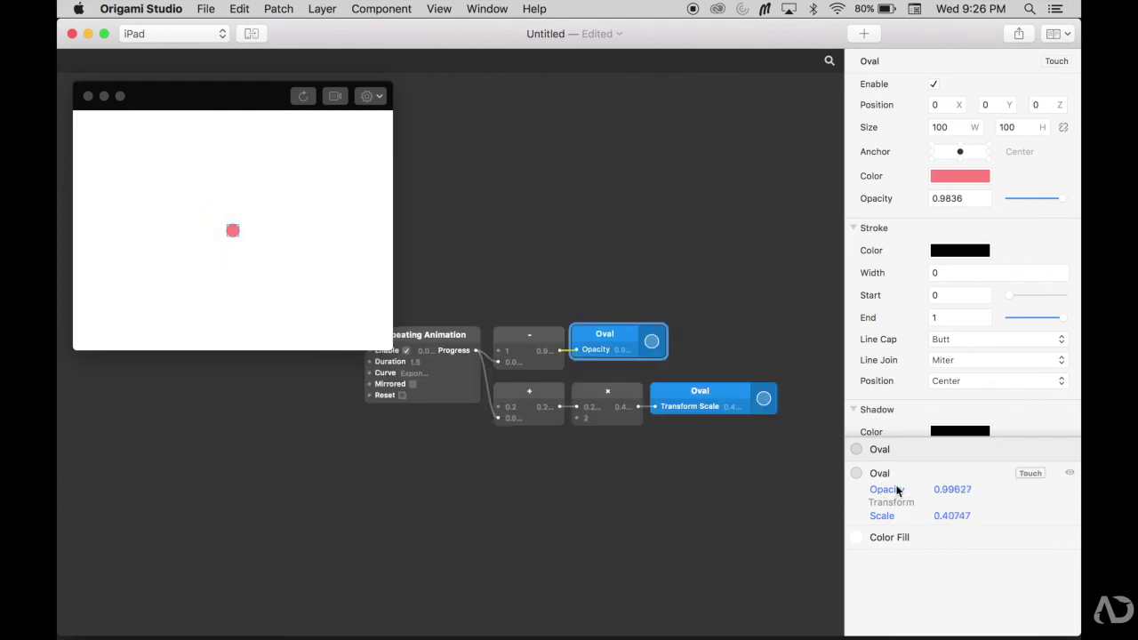
click(908, 474)
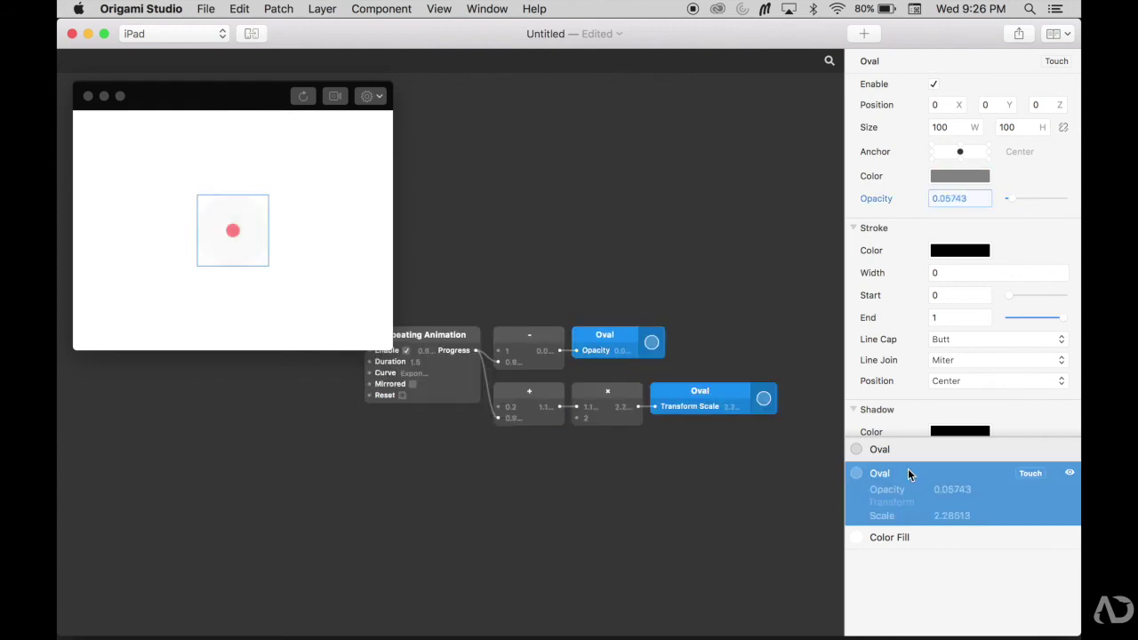
click(947, 178)
click(777, 324)
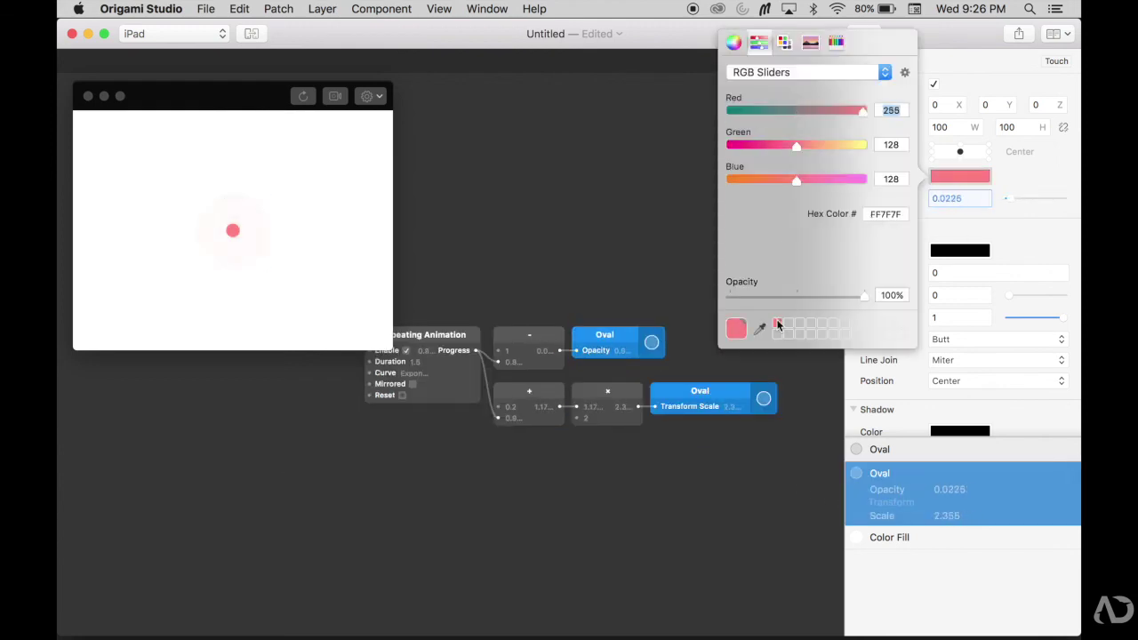
click(669, 267)
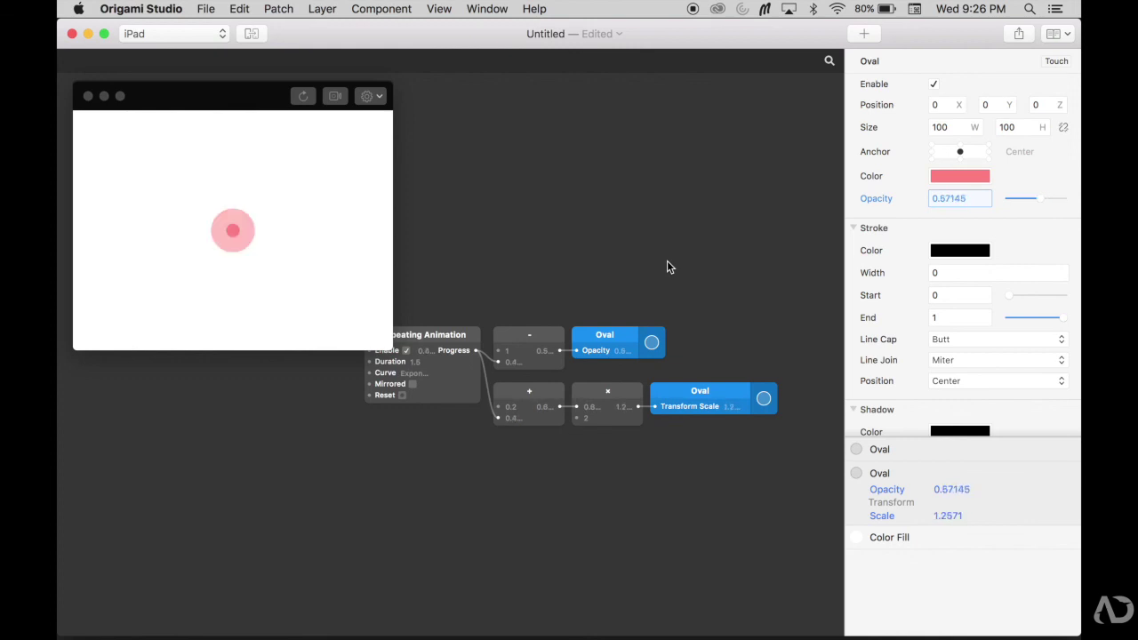
scroll(668, 263, right, 5)
scroll(668, 263, up, 3)
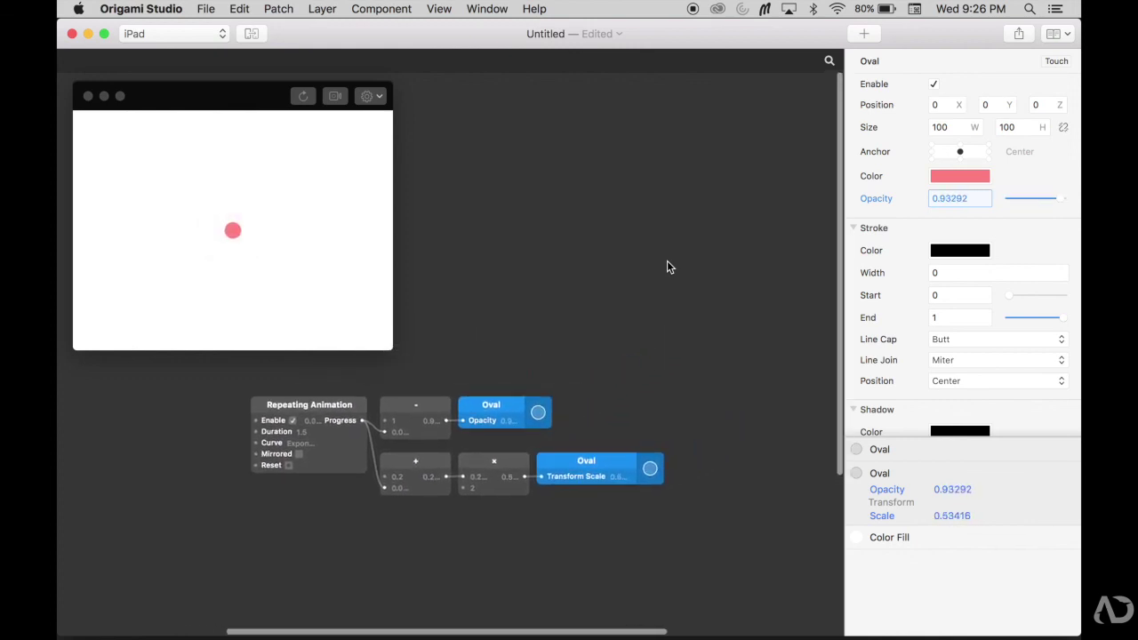
scroll(667, 261, right, 1)
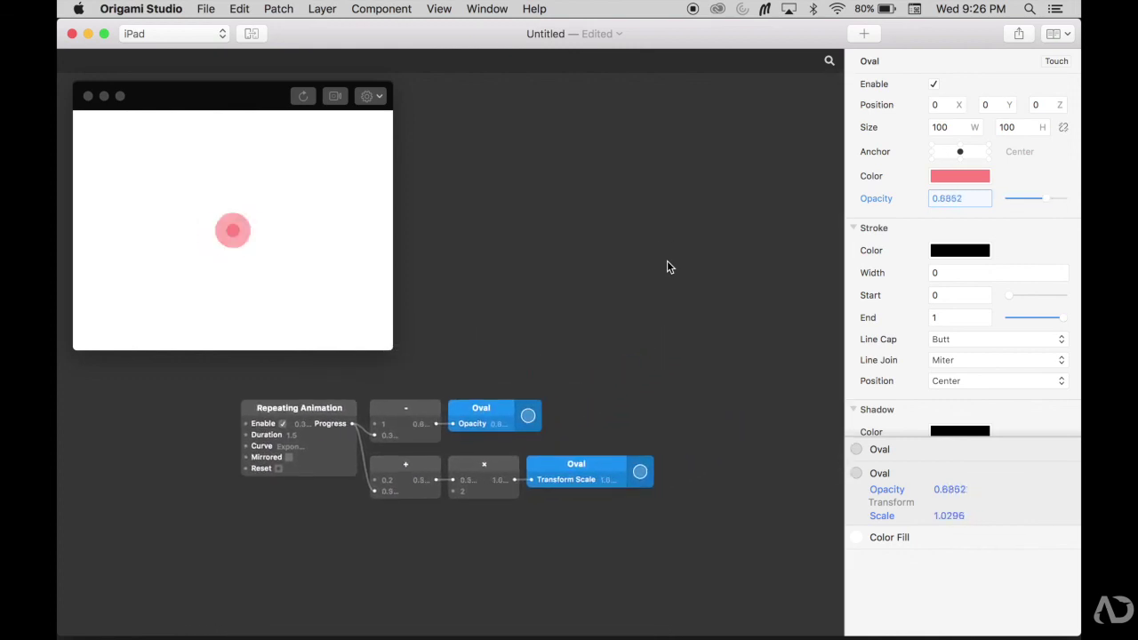